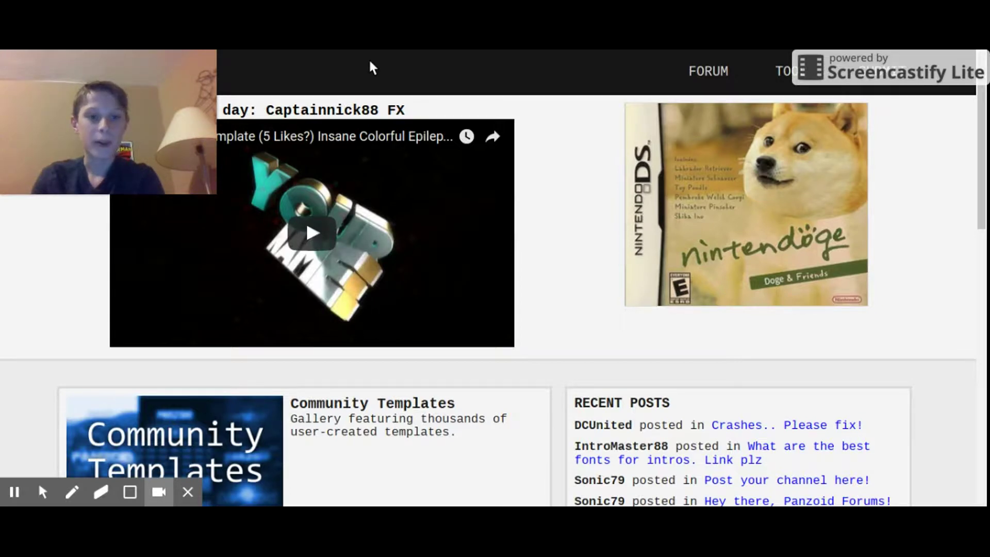
# Browse the Community Templates gallery and pick the Epic Blue 3D Intro Template #128
pyautogui.scroll(-4, 248, 133)
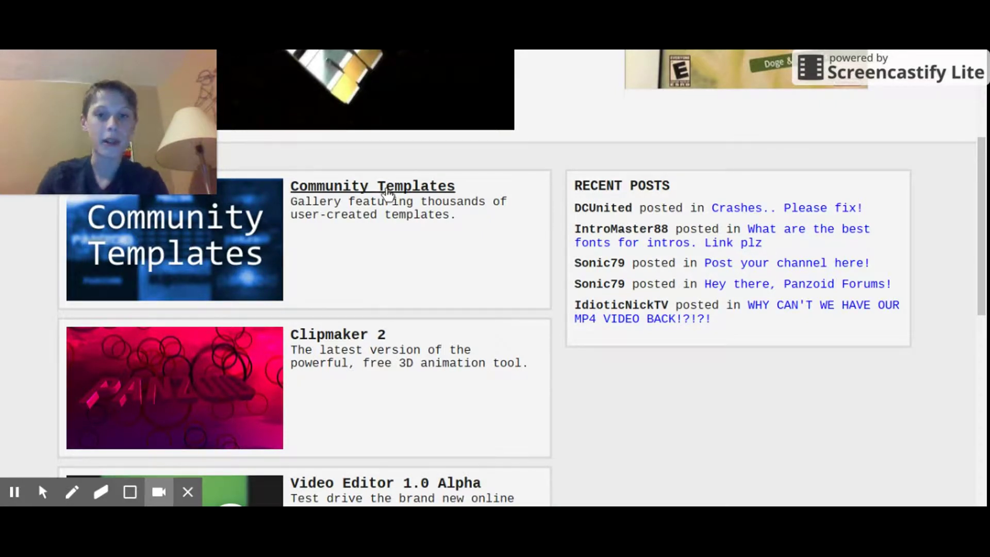
pyautogui.click(385, 191)
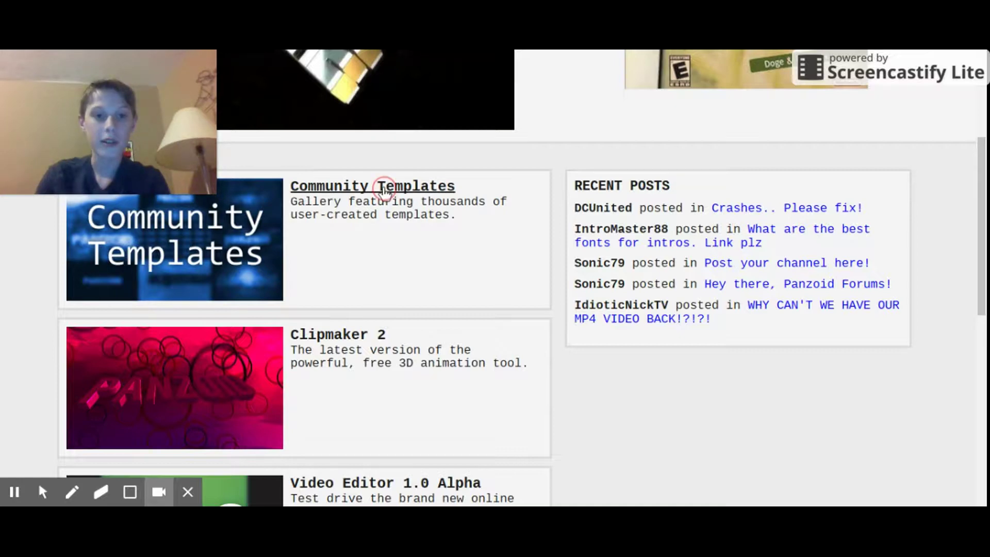
pyautogui.scroll(-3, 382, 188)
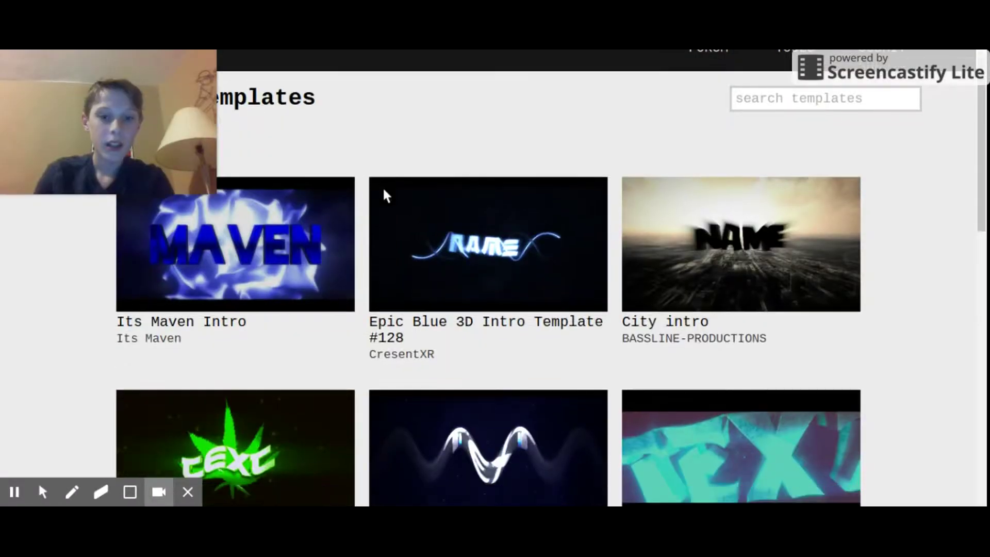
pyautogui.scroll(-4, 384, 191)
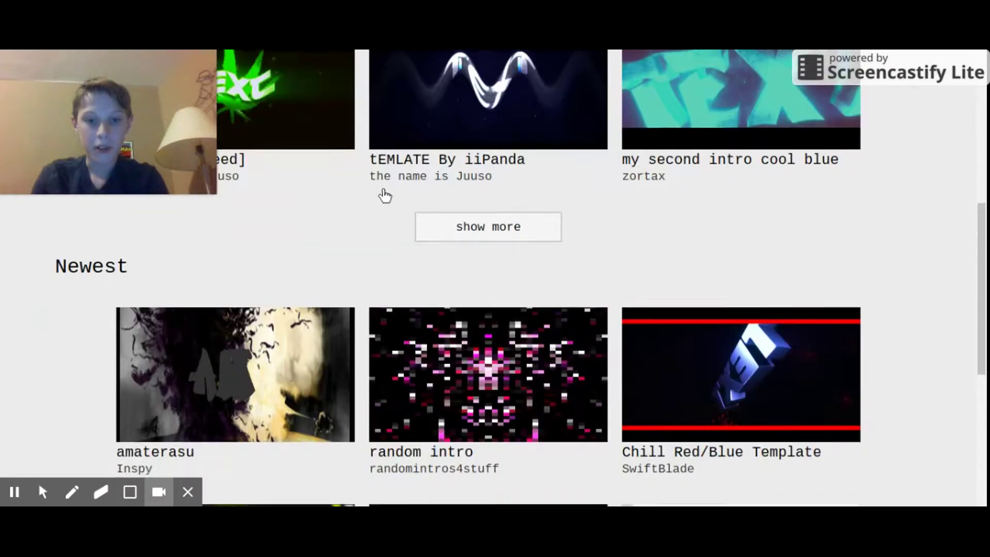
pyautogui.scroll(4, 384, 195)
pyautogui.scroll(3, 384, 195)
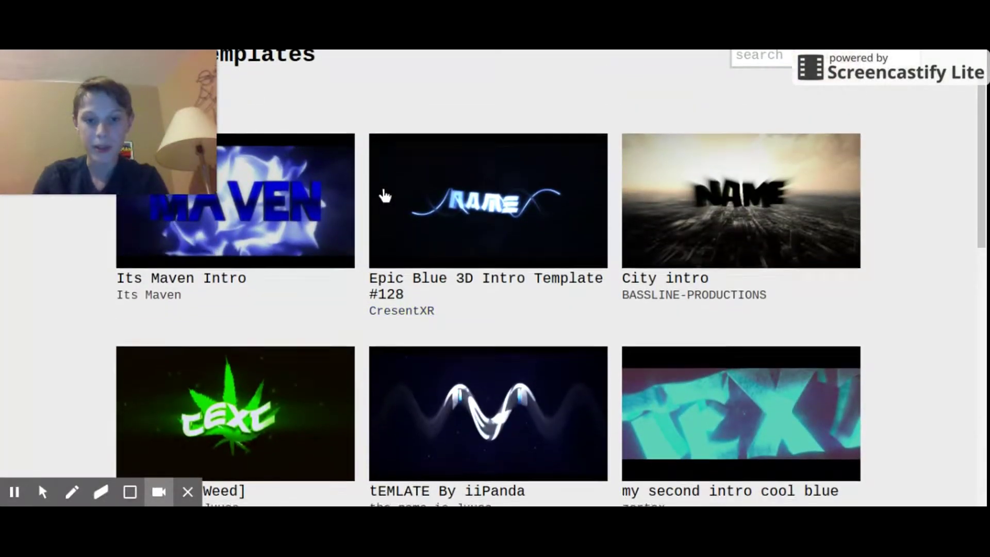
pyautogui.click(476, 281)
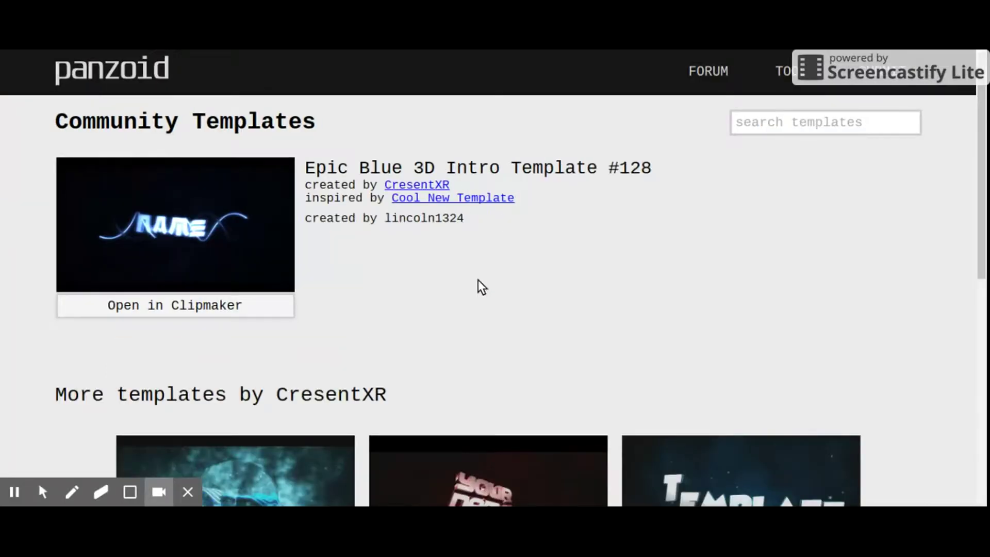
# Load the template into Clipmaker and turn on the rendered preview
pyautogui.click(254, 310)
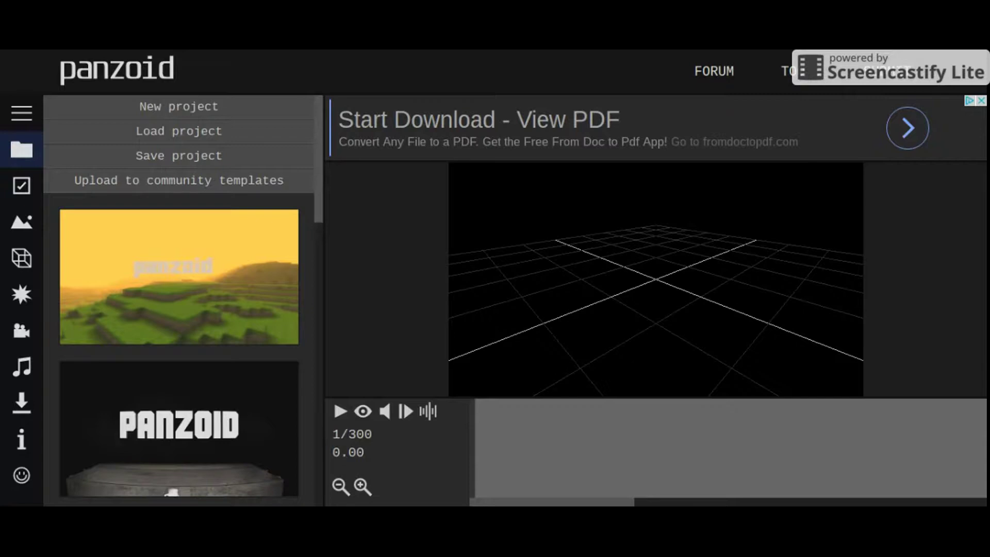
pyautogui.click(363, 412)
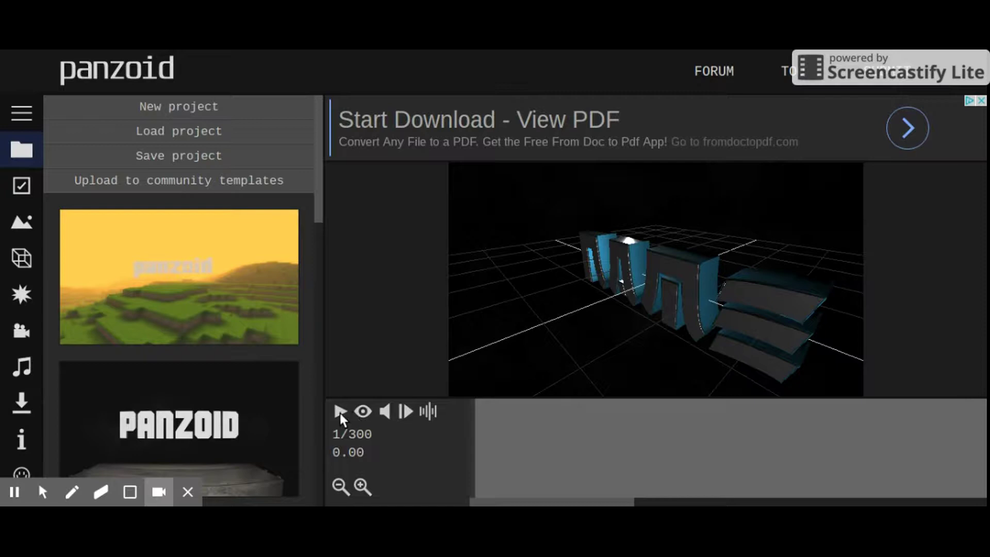
pyautogui.click(363, 412)
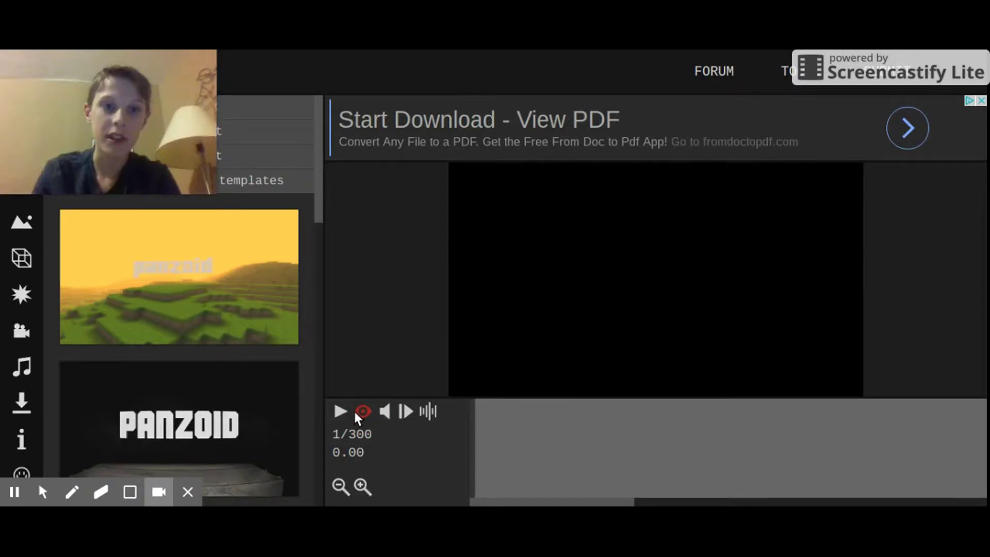
# Play the NAME intro animation, pause, and rewind the playhead to frame 10
pyautogui.click(342, 411)
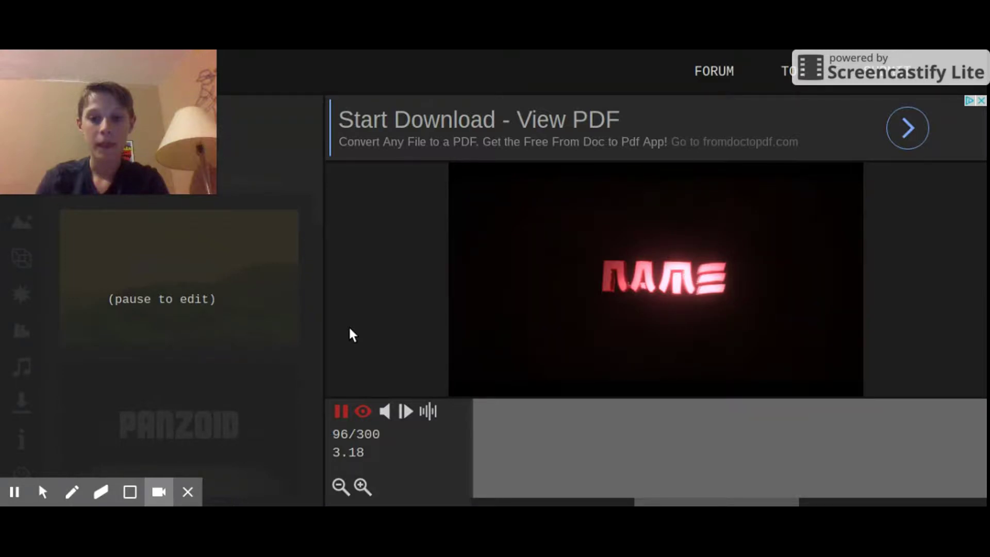
pyautogui.click(338, 411)
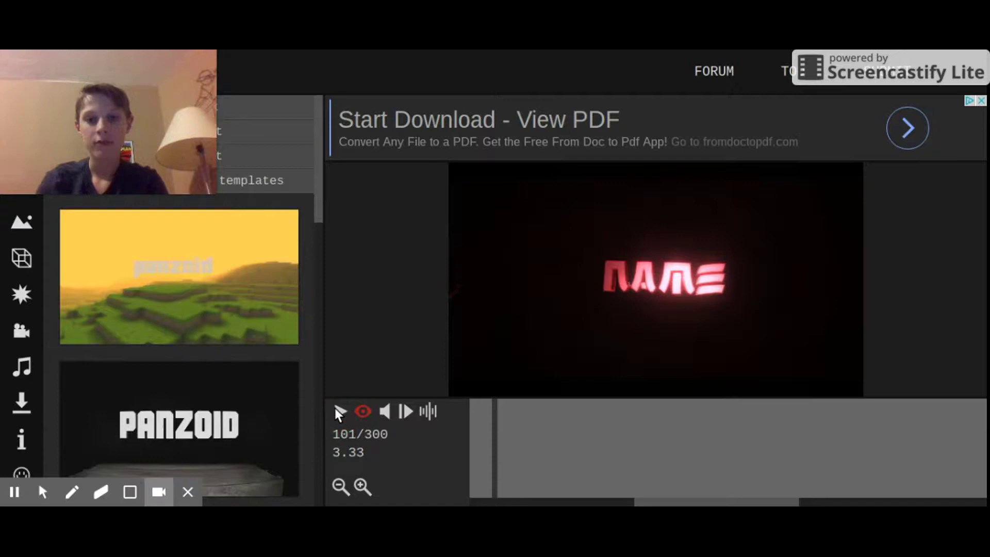
pyautogui.moveTo(491, 430); pyautogui.dragTo(467, 439)
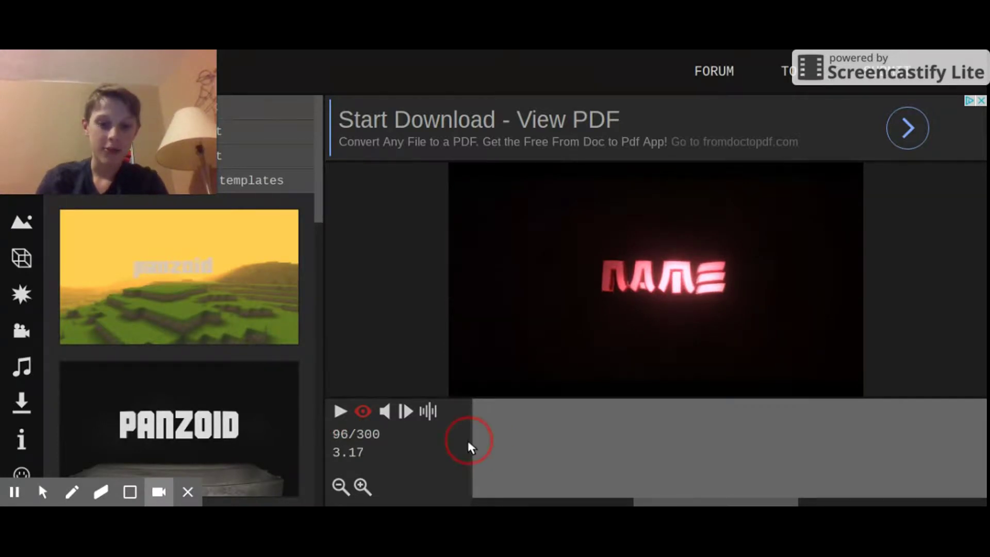
pyautogui.click(503, 500)
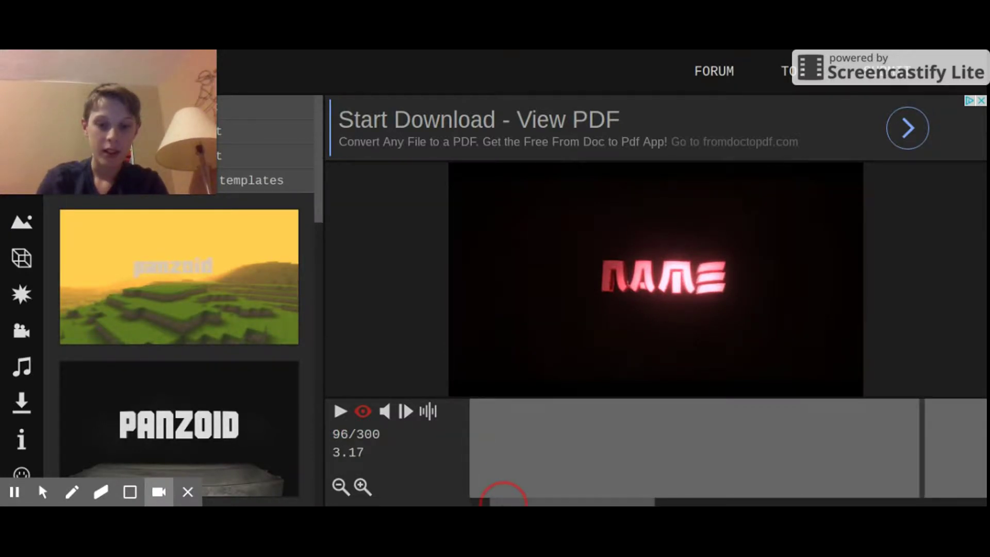
pyautogui.moveTo(483, 489); pyautogui.dragTo(437, 454)
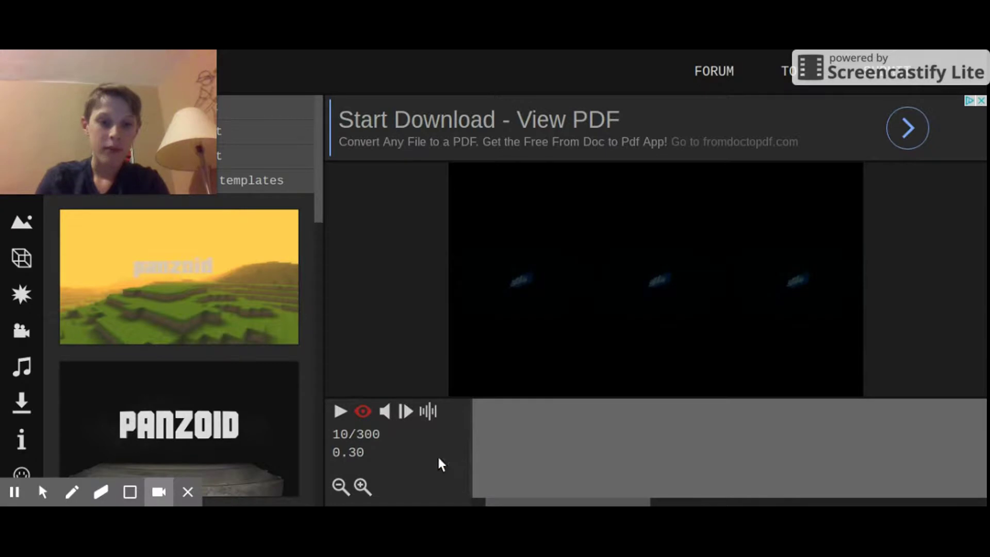
# Change the first NAME text object to read JAcesus
pyautogui.click(25, 259)
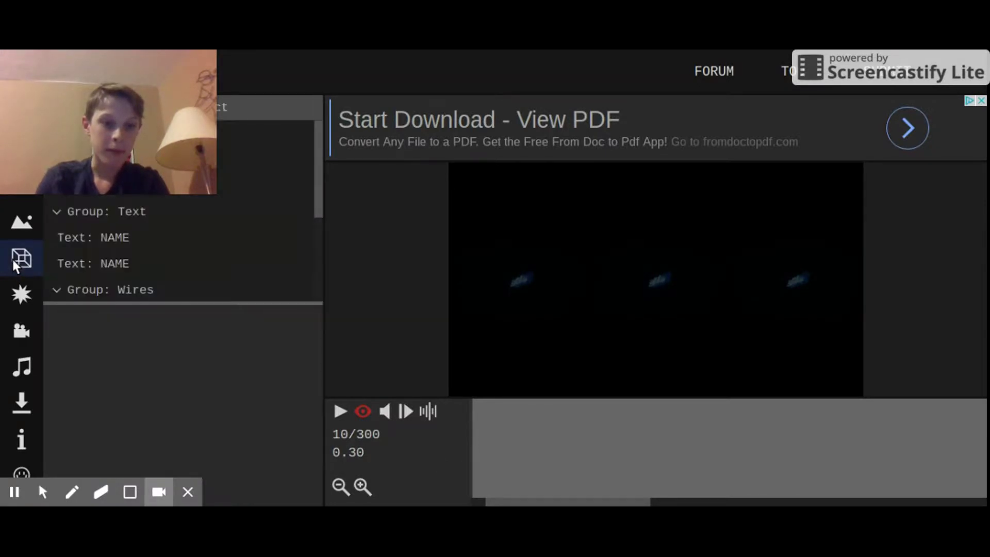
pyautogui.click(117, 232)
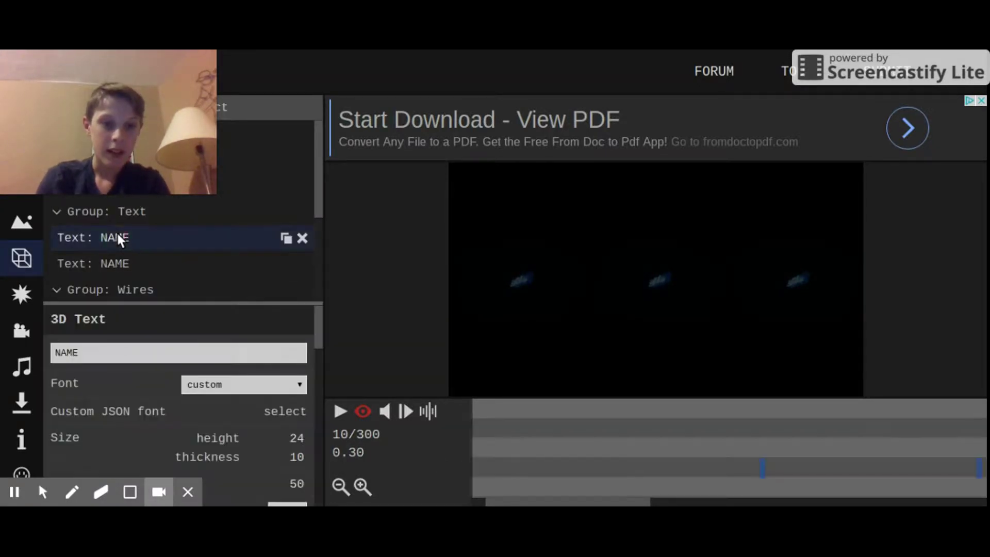
pyautogui.click(187, 350)
pyautogui.press('BackSpace')
pyautogui.press('BackSpace')
pyautogui.press('BackSpace')
pyautogui.press('BackSpace')
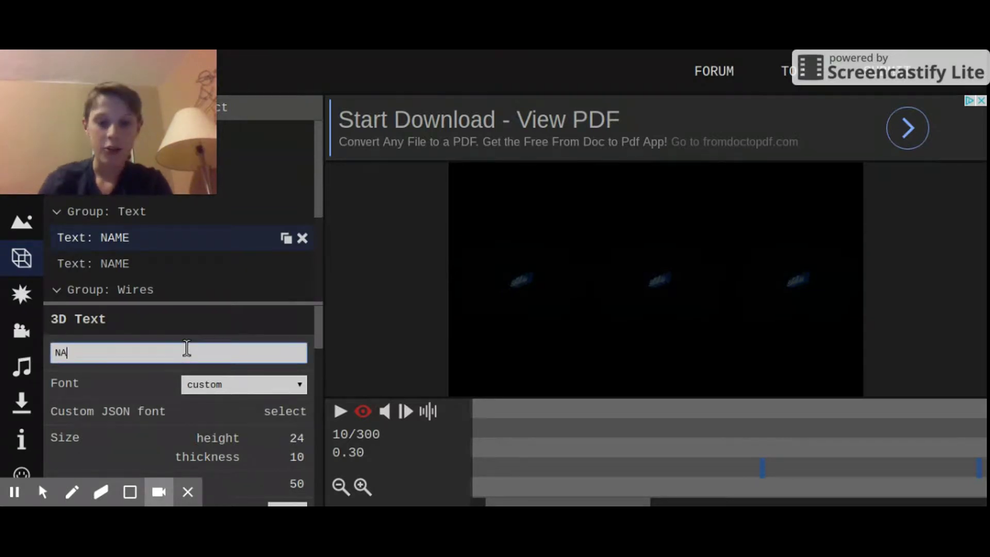
pyautogui.write('JAcesus')
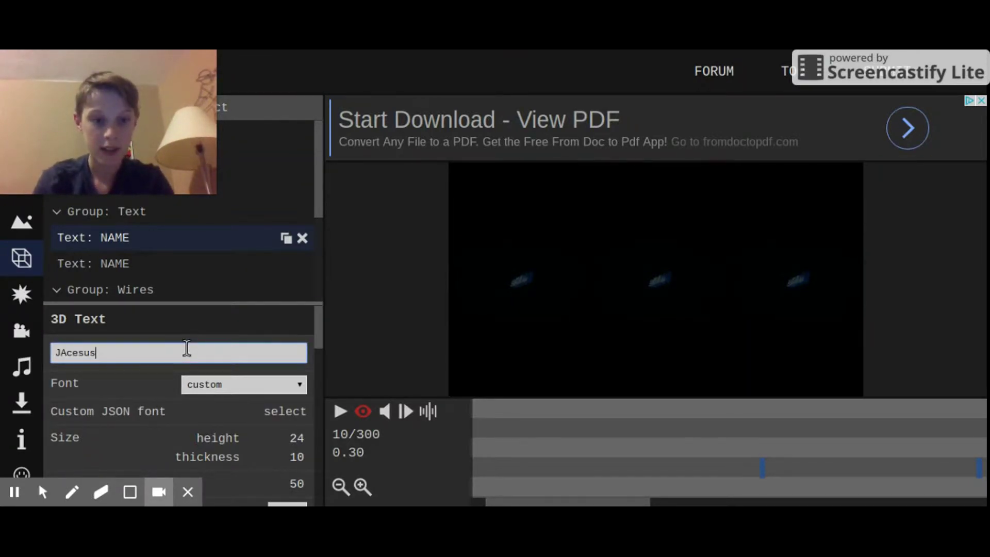
pyautogui.press('Return')
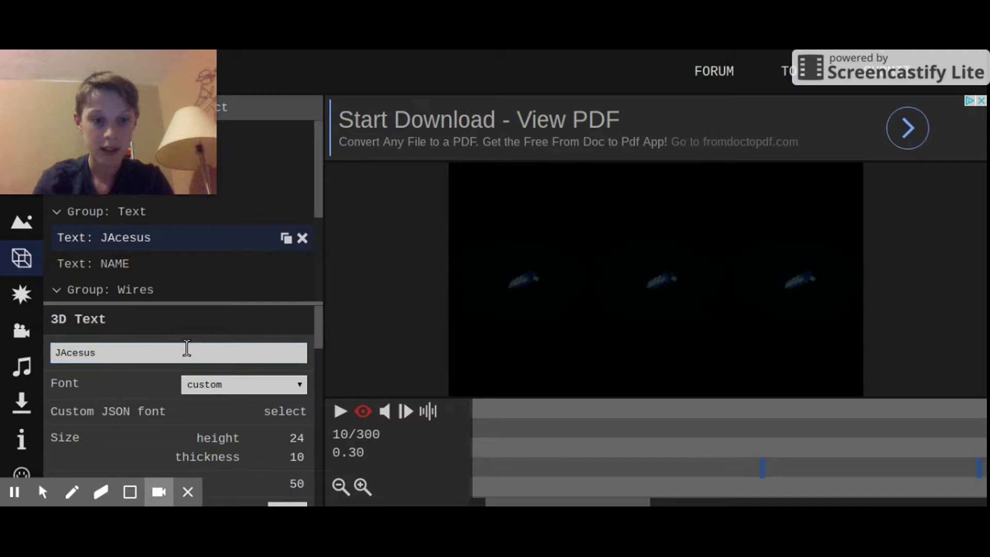
# Change the second NAME text object to JACESUS and play the preview
pyautogui.click(103, 263)
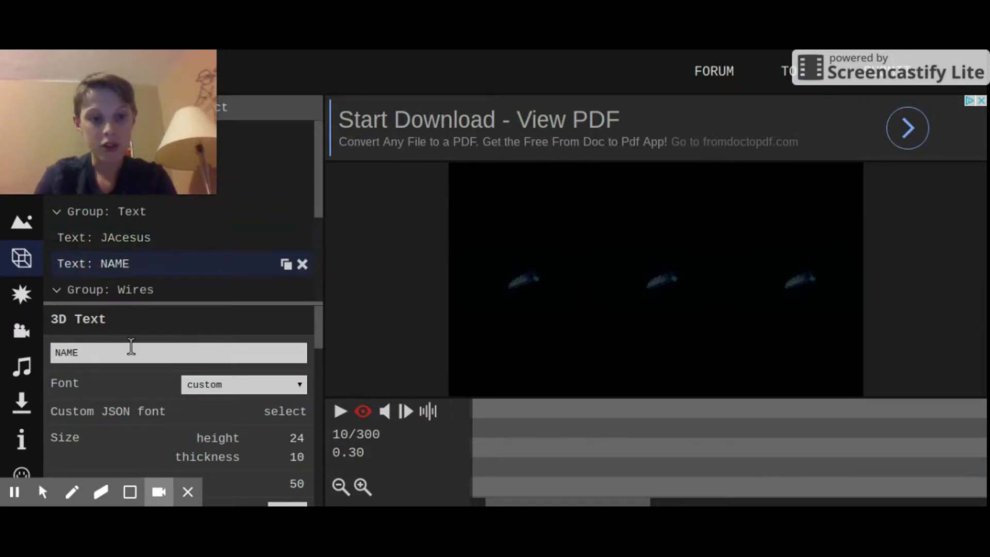
pyautogui.click(130, 350)
pyautogui.press('BackSpace')
pyautogui.press('BackSpace')
pyautogui.press('BackSpace')
pyautogui.press('BackSpace')
pyautogui.write('JACESUS')
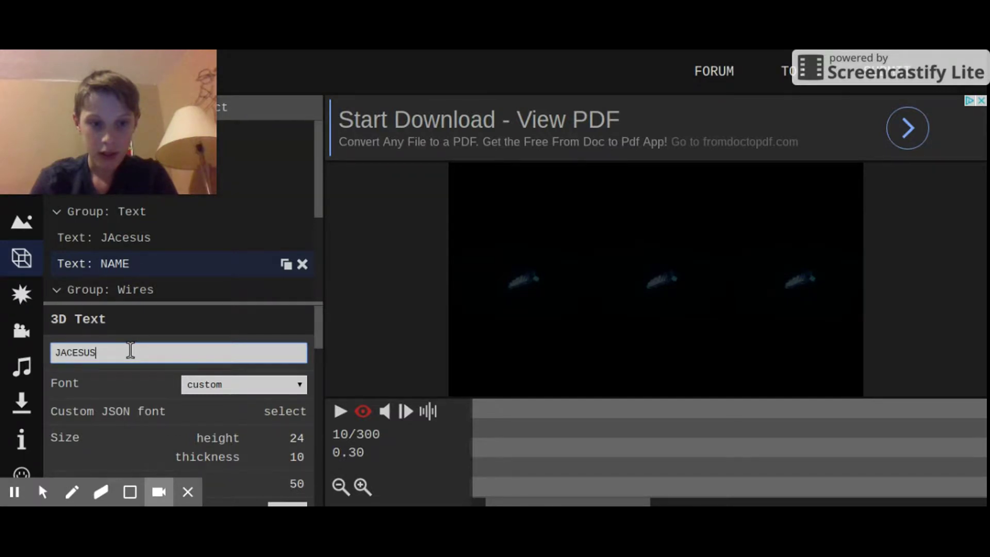
pyautogui.press('Return')
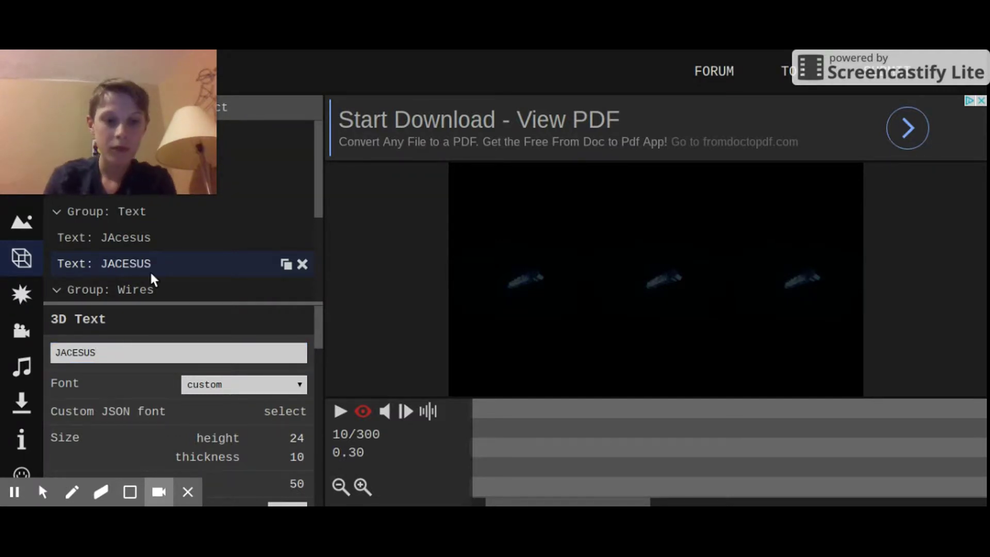
pyautogui.click(339, 412)
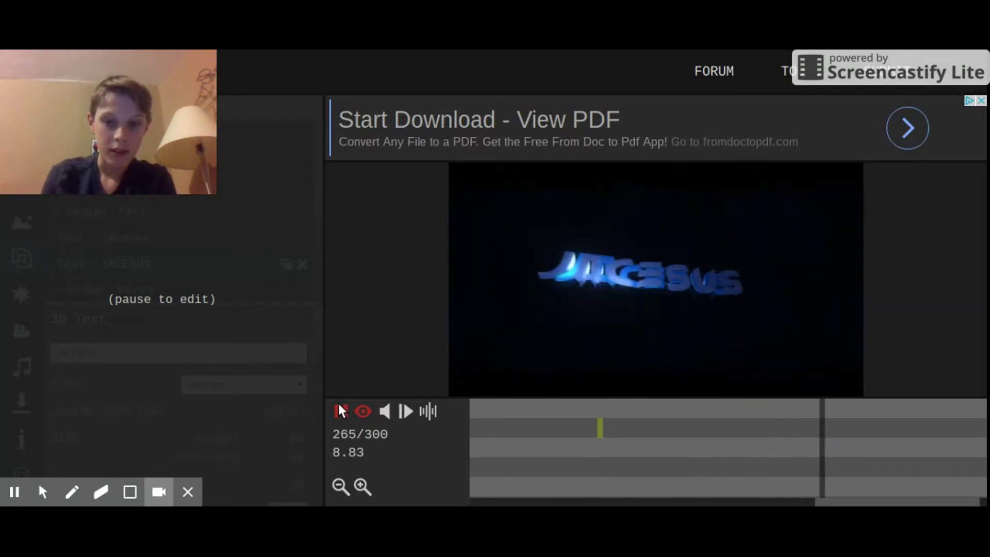
# Stop playback and retype the JAcesus text object so it reads JACESUS
pyautogui.click(340, 411)
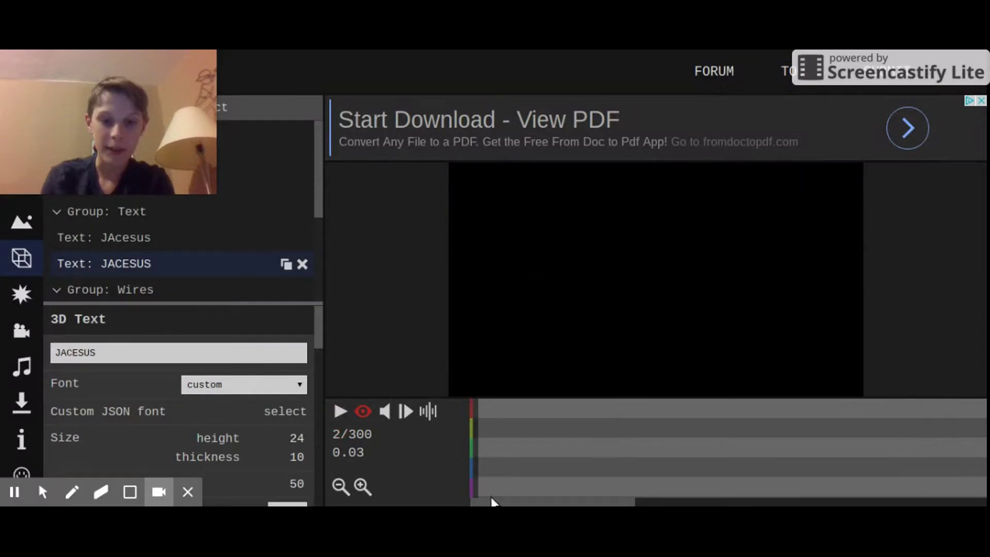
pyautogui.click(151, 243)
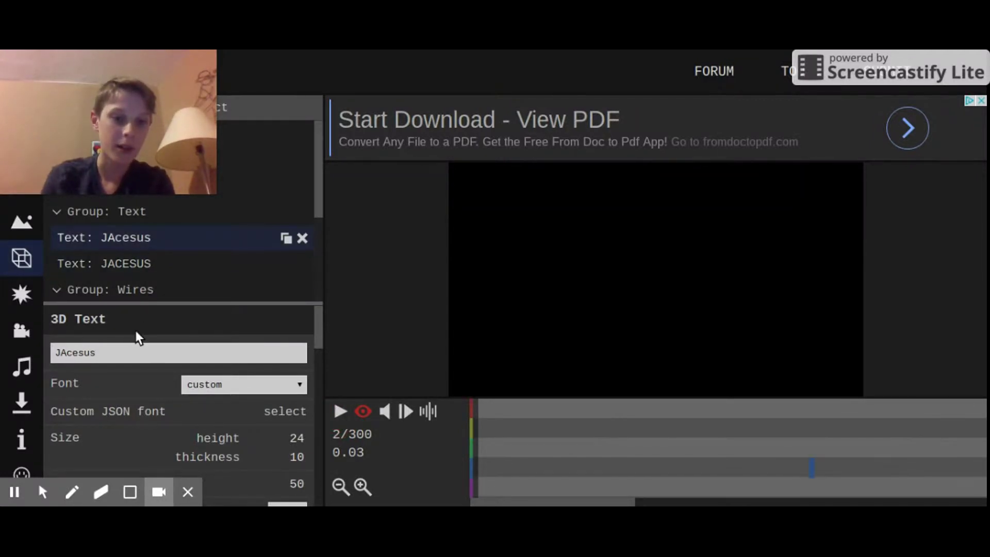
pyautogui.click(124, 355)
pyautogui.press('BackSpace')
pyautogui.press('BackSpace')
pyautogui.press('BackSpace')
pyautogui.press('BackSpace')
pyautogui.press('BackSpace')
pyautogui.write('C')
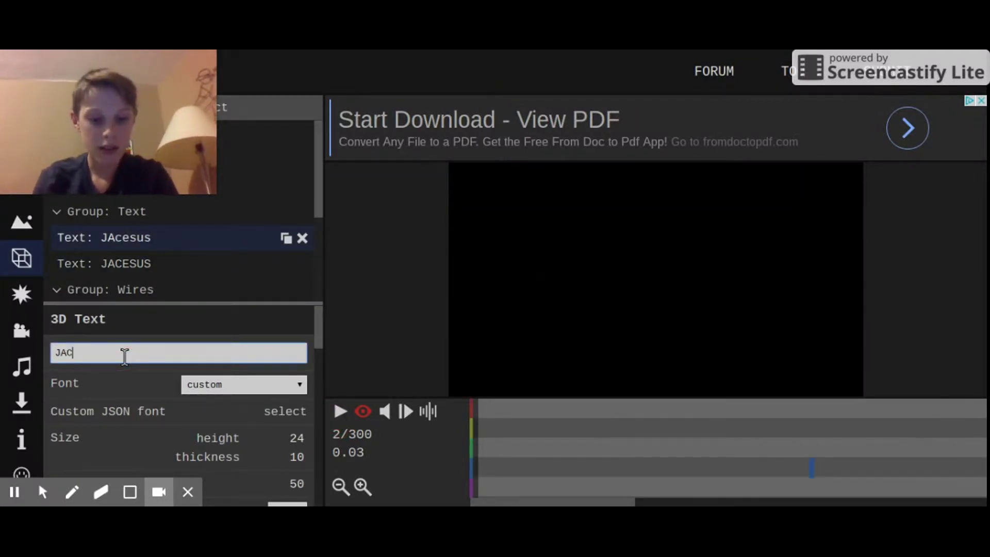
pyautogui.write('ESUS')
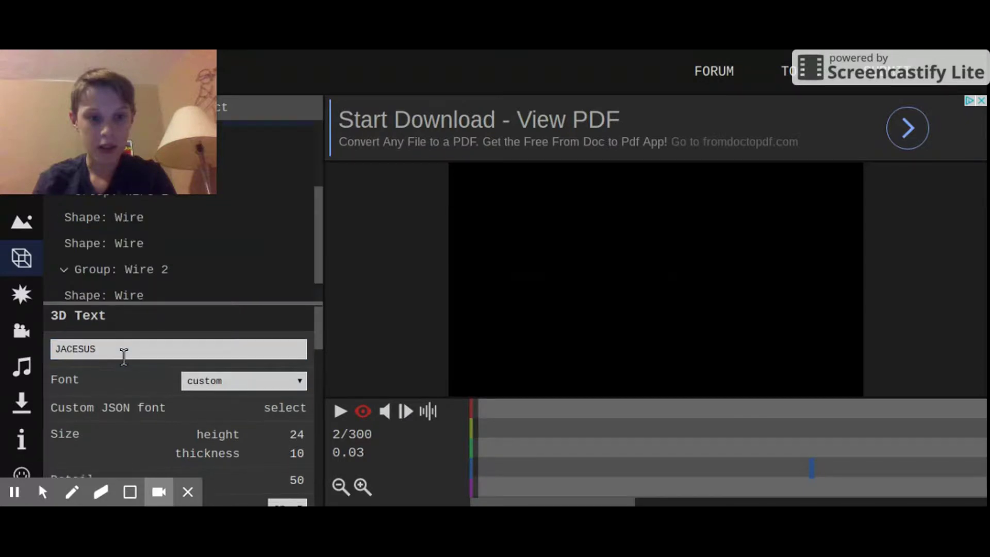
pyautogui.scroll(-3, 124, 357)
pyautogui.scroll(-10, 123, 356)
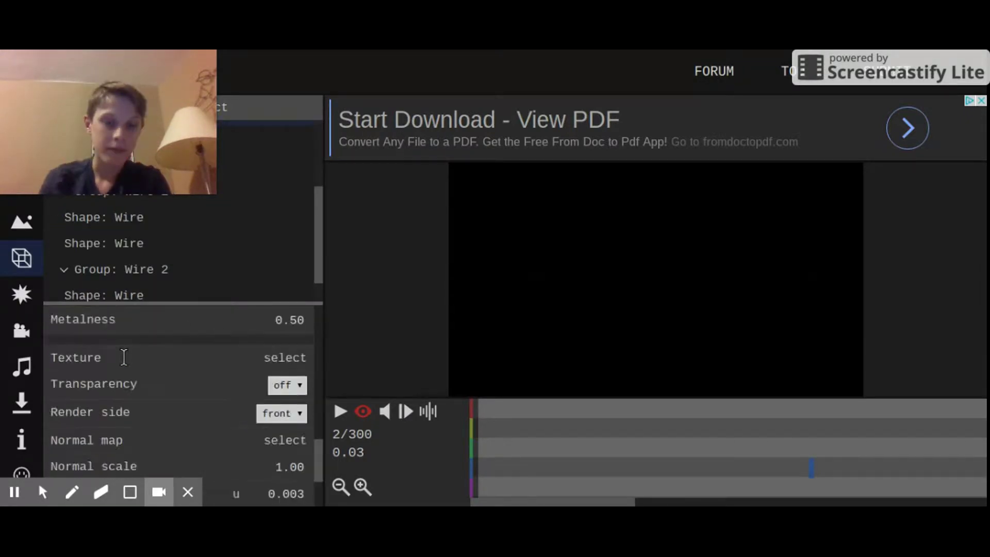
pyautogui.scroll(5, 124, 357)
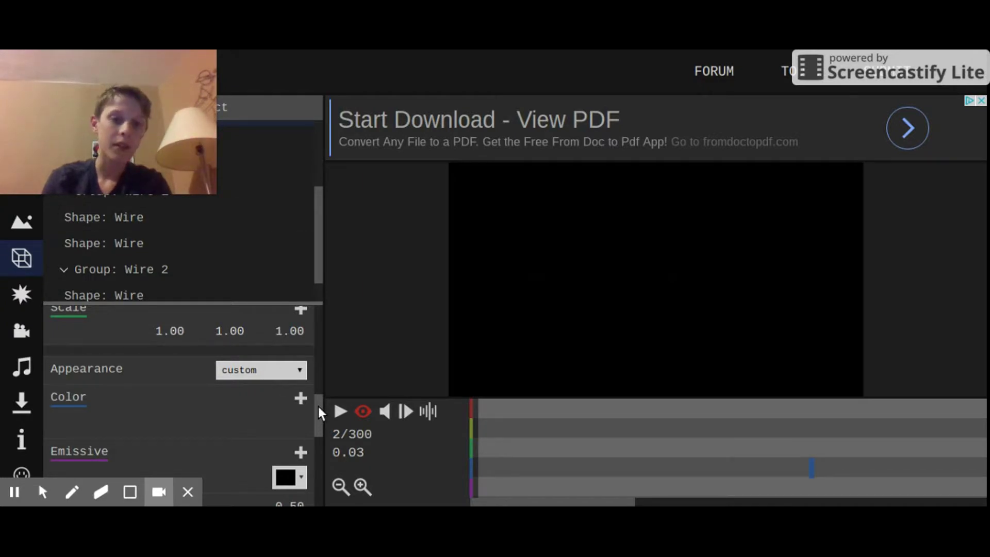
pyautogui.scroll(5, 158, 265)
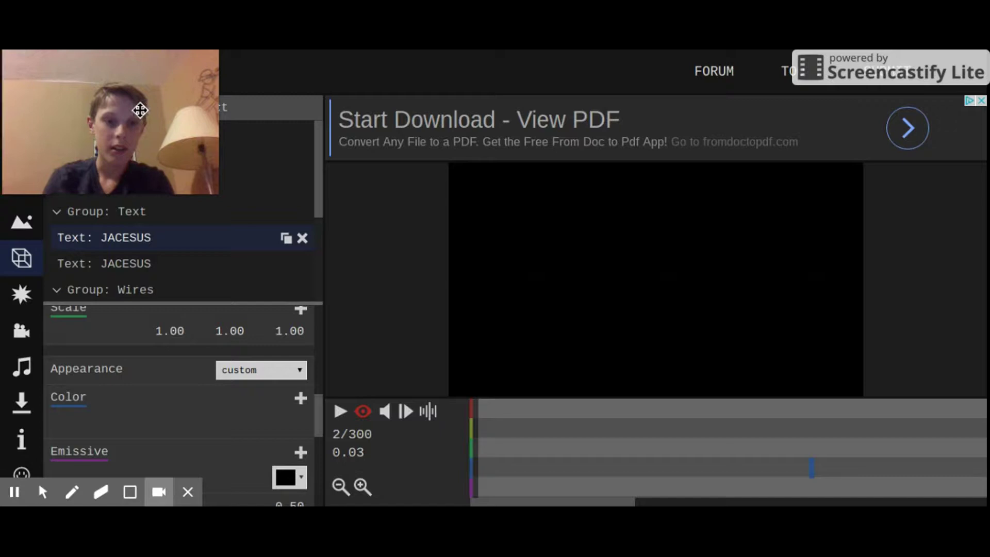
pyautogui.moveTo(137, 109); pyautogui.dragTo(580, 98)
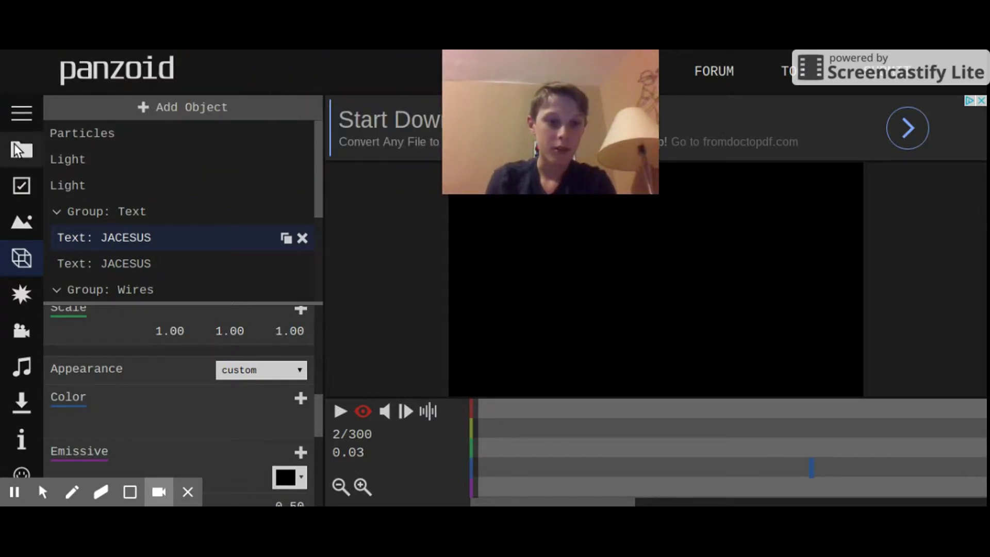
# Start a new empty project and add a Text object from the 3D objects list
pyautogui.click(21, 150)
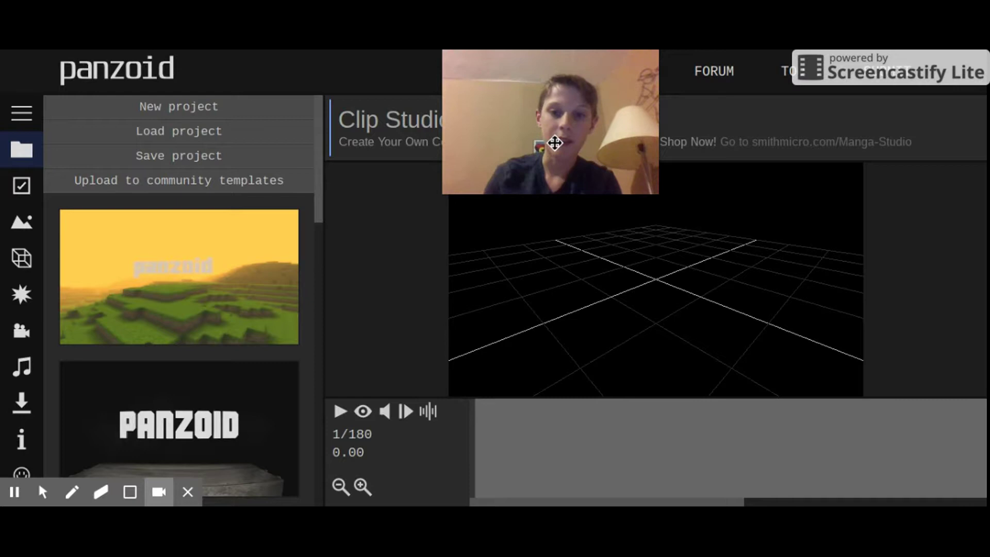
pyautogui.moveTo(554, 146); pyautogui.dragTo(963, 133)
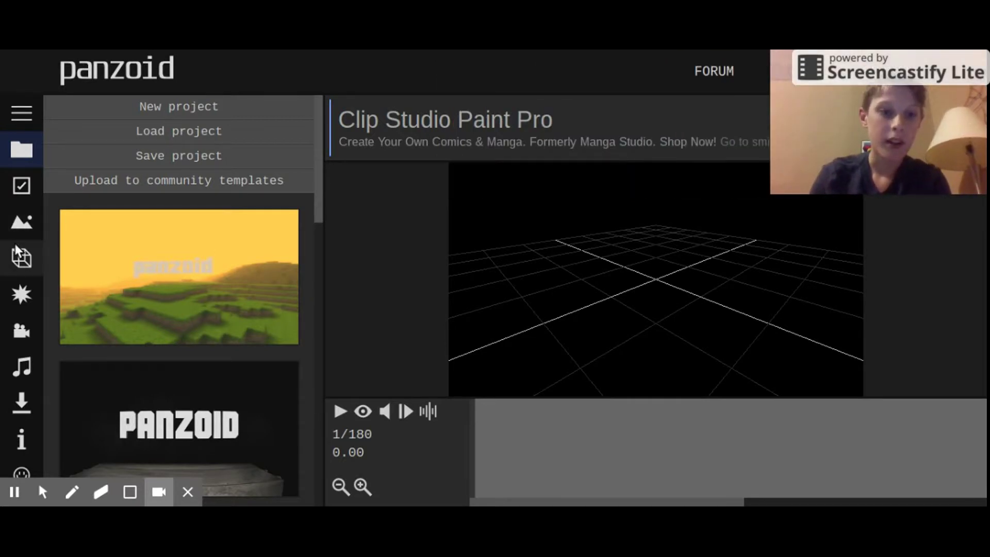
pyautogui.click(17, 262)
pyautogui.click(191, 105)
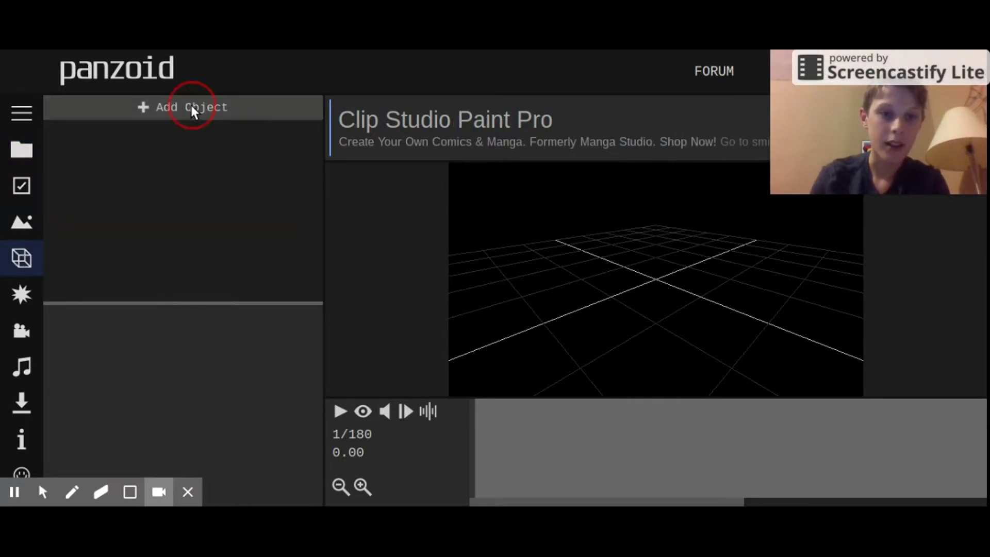
pyautogui.click(157, 196)
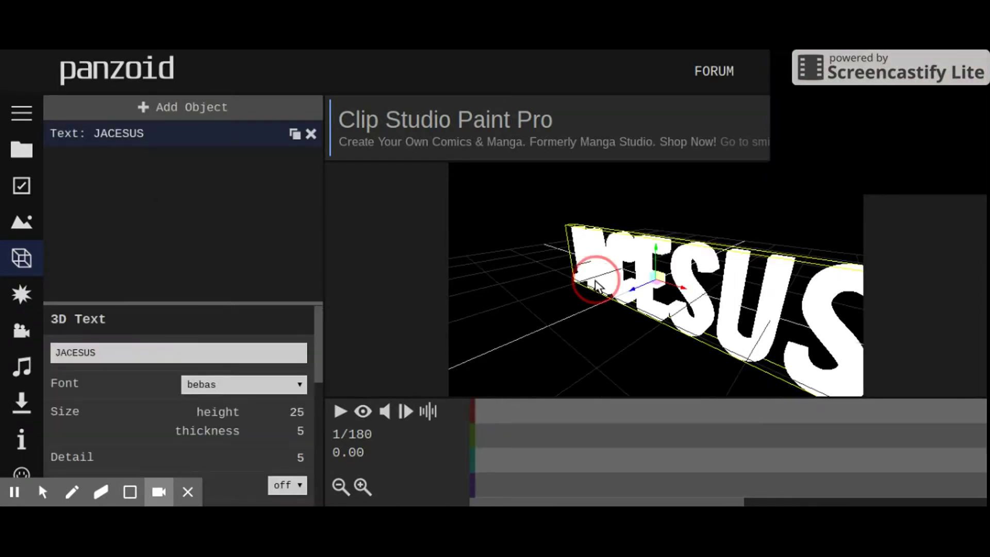
# Frame the JACESUS text and set camera keyframes at frame 1 and frame 68
pyautogui.moveTo(596, 276); pyautogui.dragTo(738, 220)
pyautogui.scroll(-8, 709, 243)
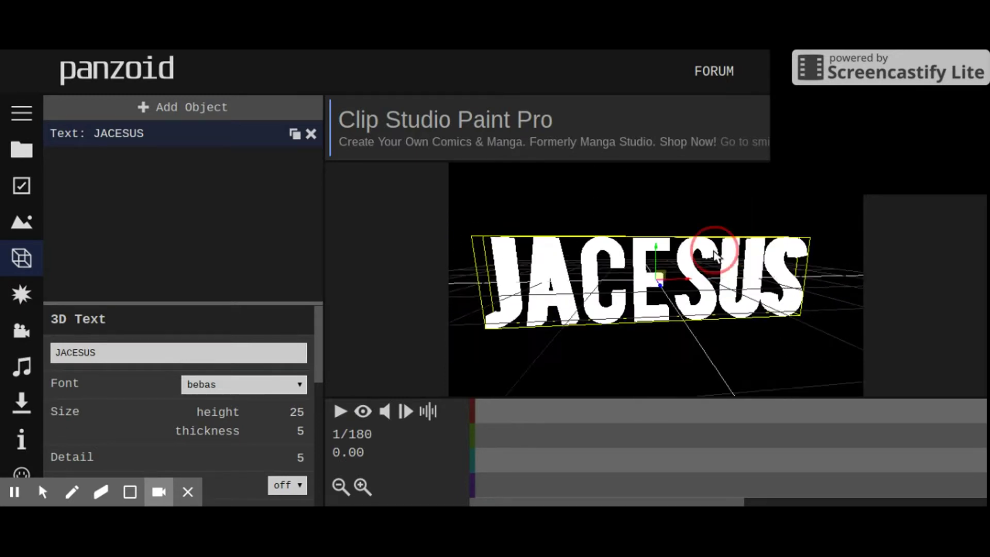
pyautogui.scroll(-2, 702, 252)
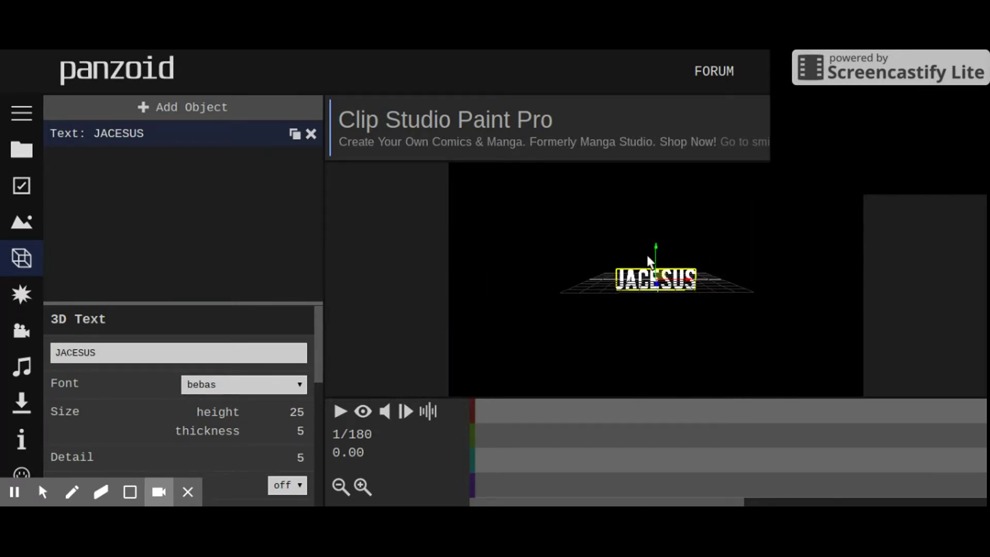
pyautogui.click(24, 329)
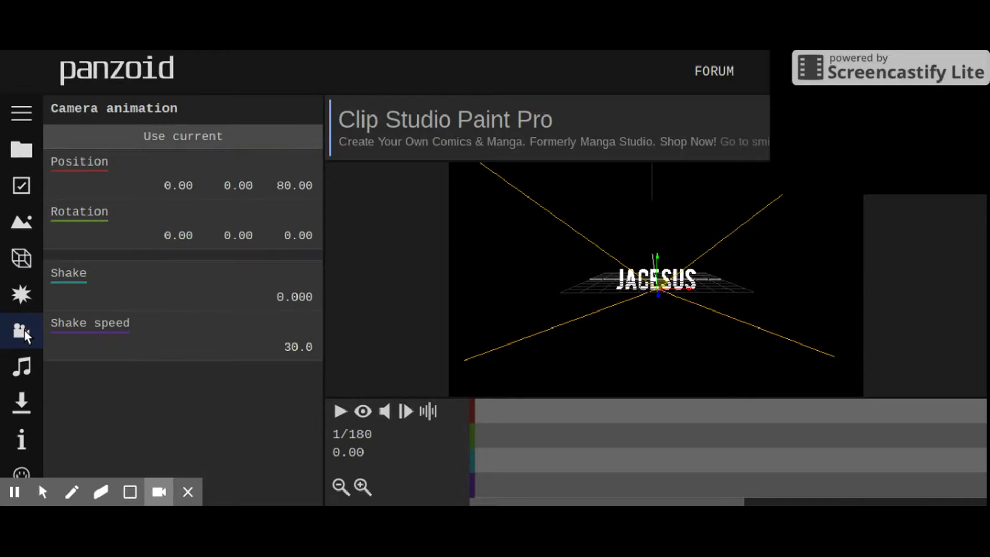
pyautogui.click(219, 145)
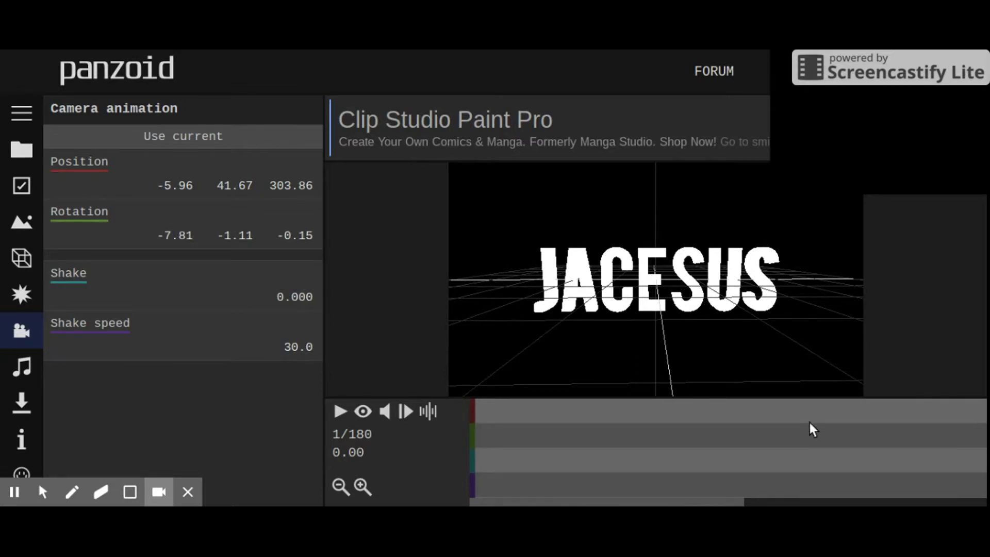
pyautogui.click(837, 471)
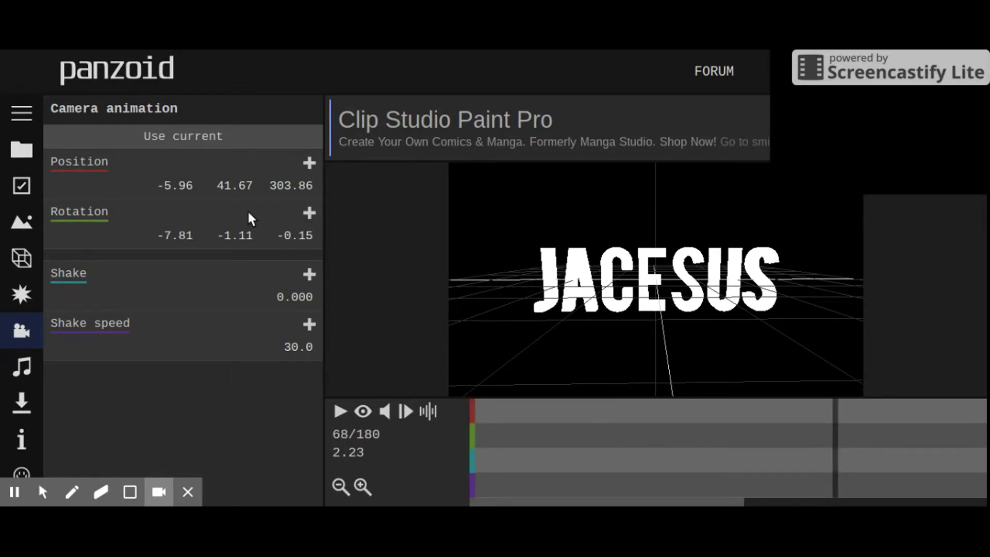
pyautogui.click(170, 142)
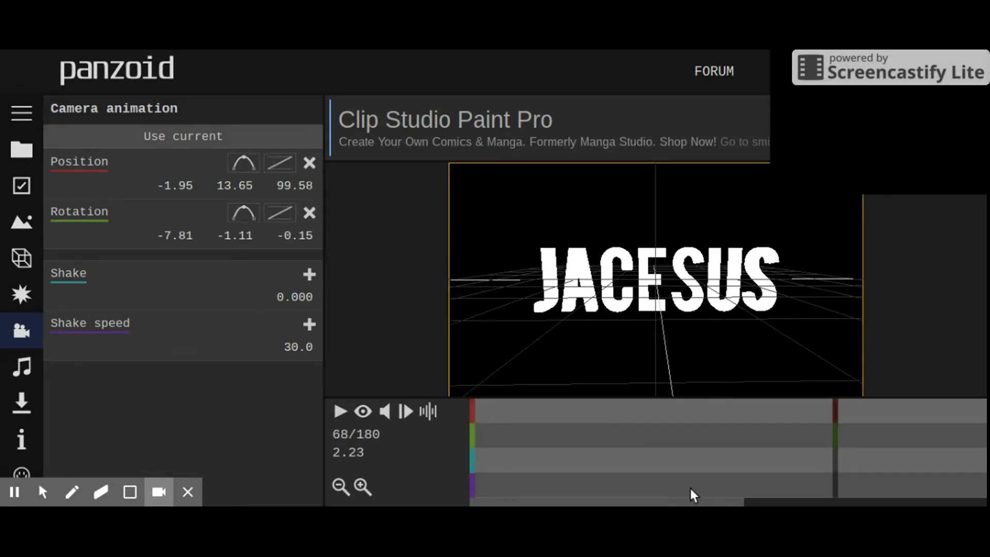
# Hide the grid and play the camera zoom from the first frame
pyautogui.moveTo(623, 456); pyautogui.dragTo(302, 400)
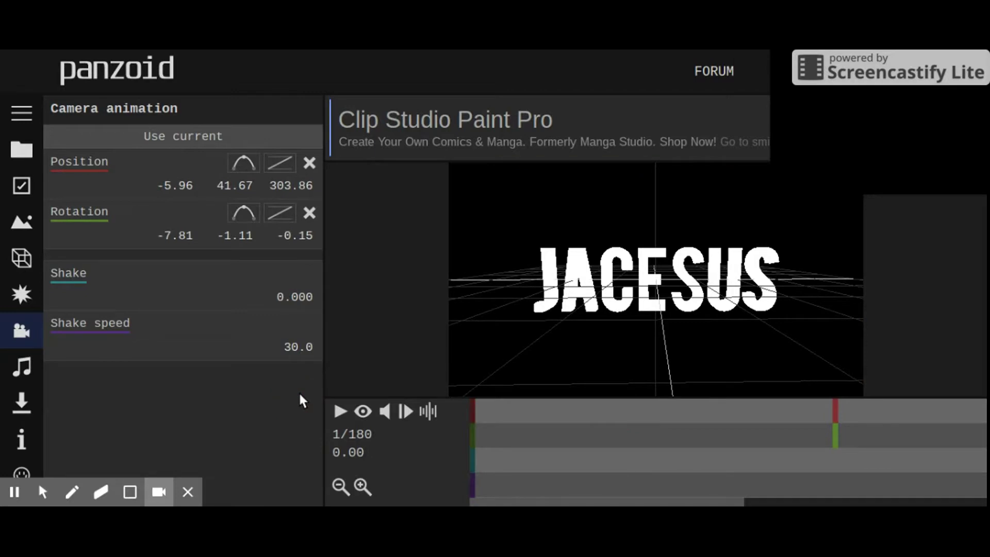
pyautogui.click(358, 405)
pyautogui.click(334, 409)
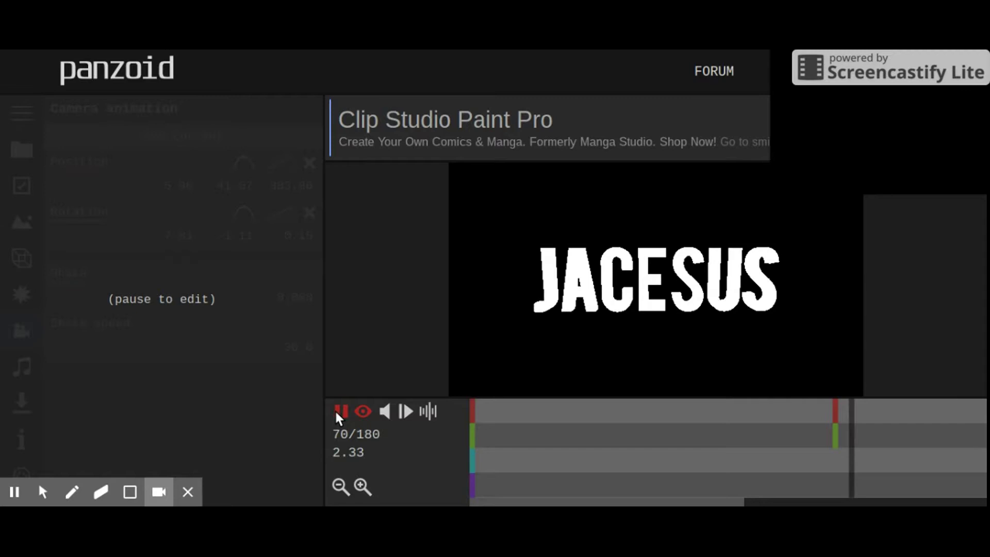
pyautogui.click(335, 409)
pyautogui.moveTo(494, 435); pyautogui.dragTo(431, 423)
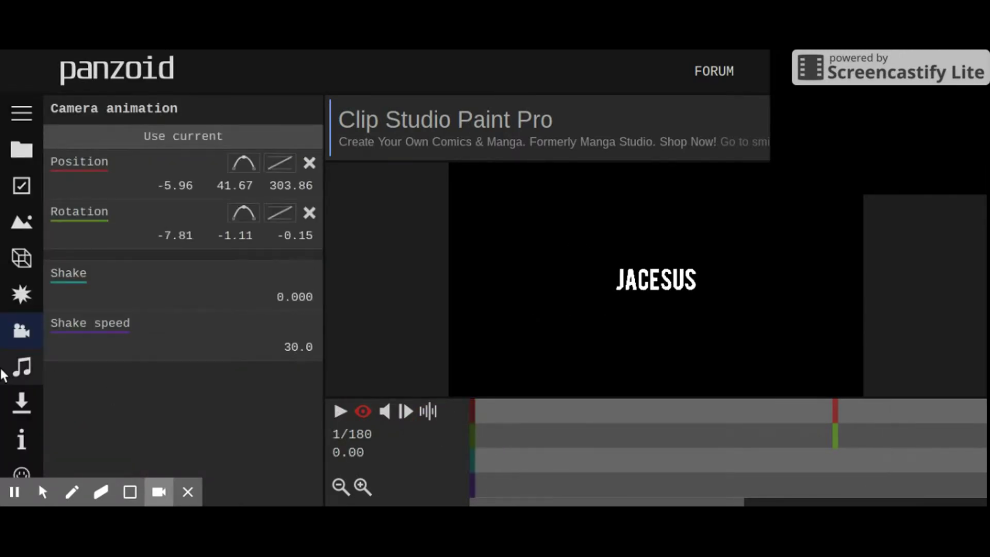
# Add an RGB Shift post-processing effect to the intro
pyautogui.click(17, 305)
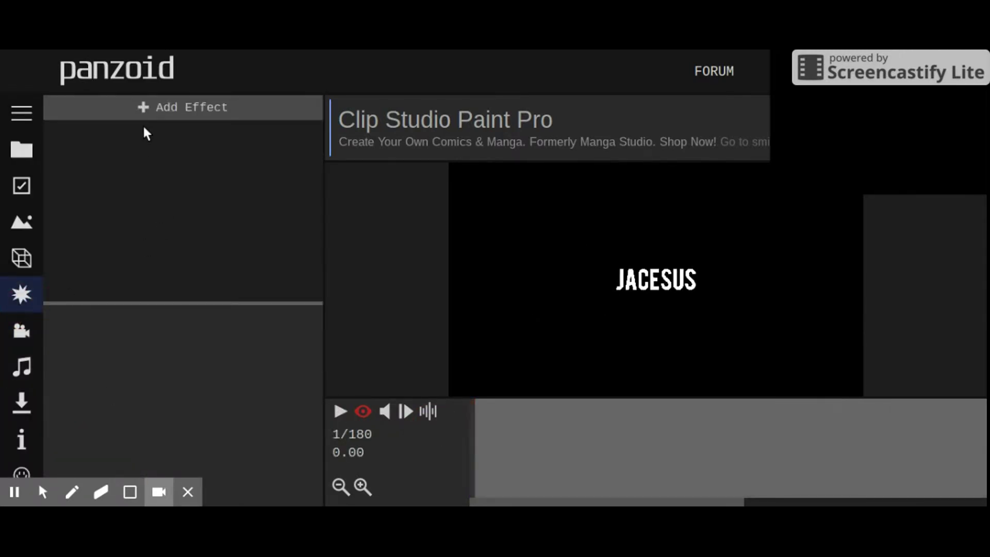
pyautogui.click(137, 106)
pyautogui.scroll(-1, 139, 332)
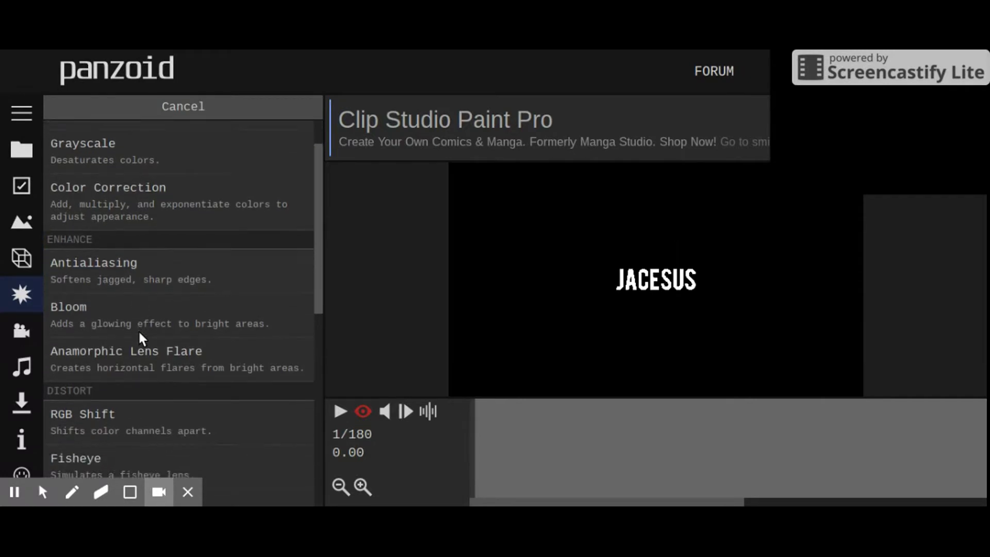
pyautogui.scroll(-3, 139, 333)
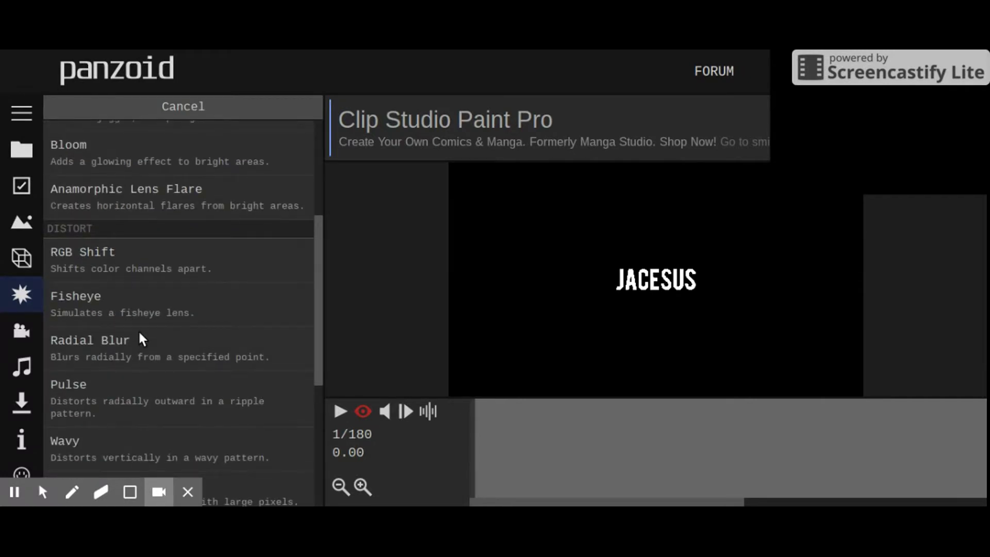
pyautogui.click(128, 262)
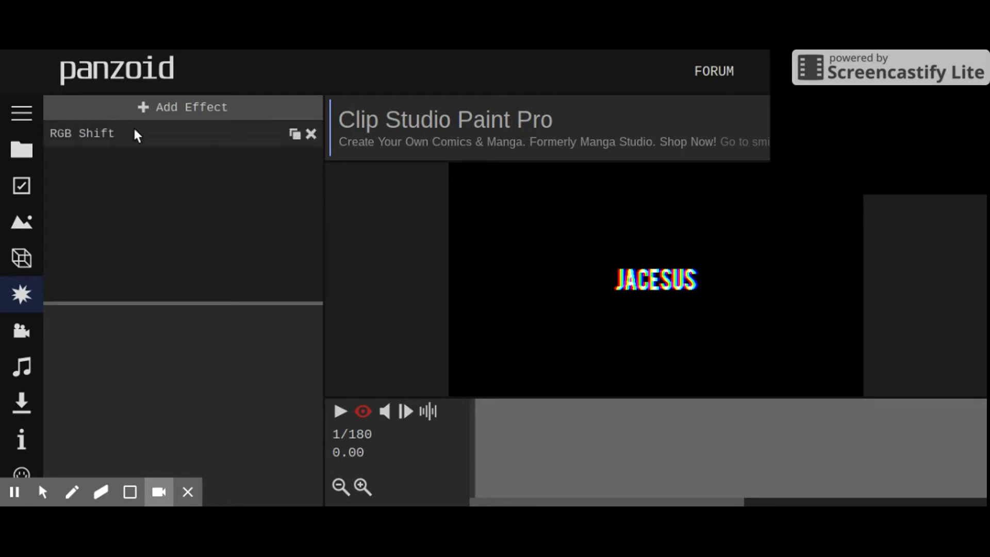
# Add a Radial Blur effect and preview the intro, rewinding to the first frame
pyautogui.click(159, 110)
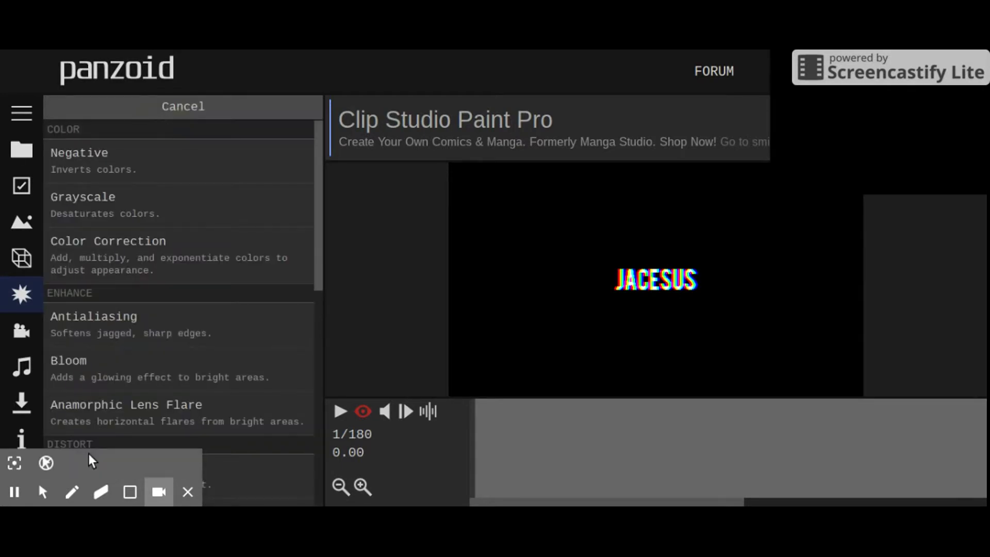
pyautogui.scroll(-3, 149, 369)
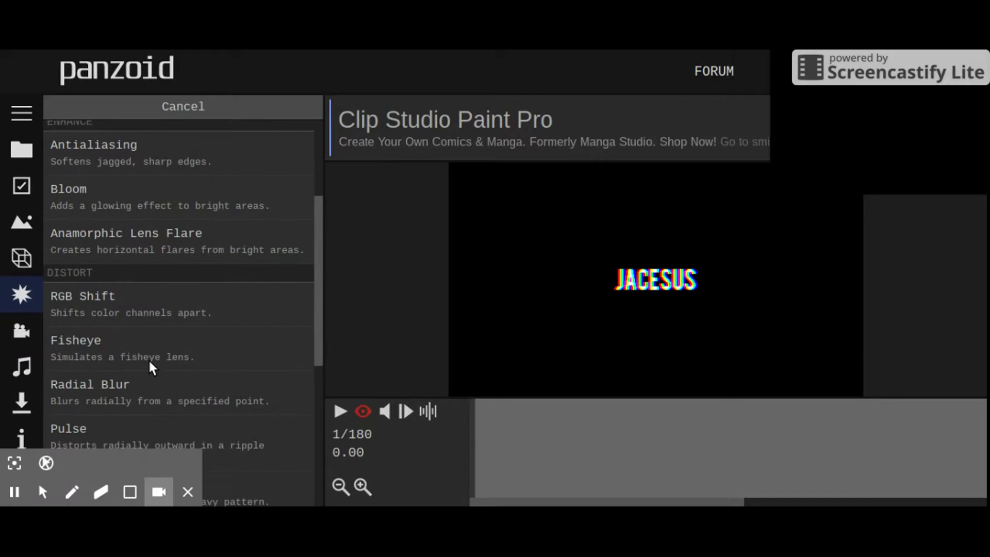
pyautogui.click(132, 398)
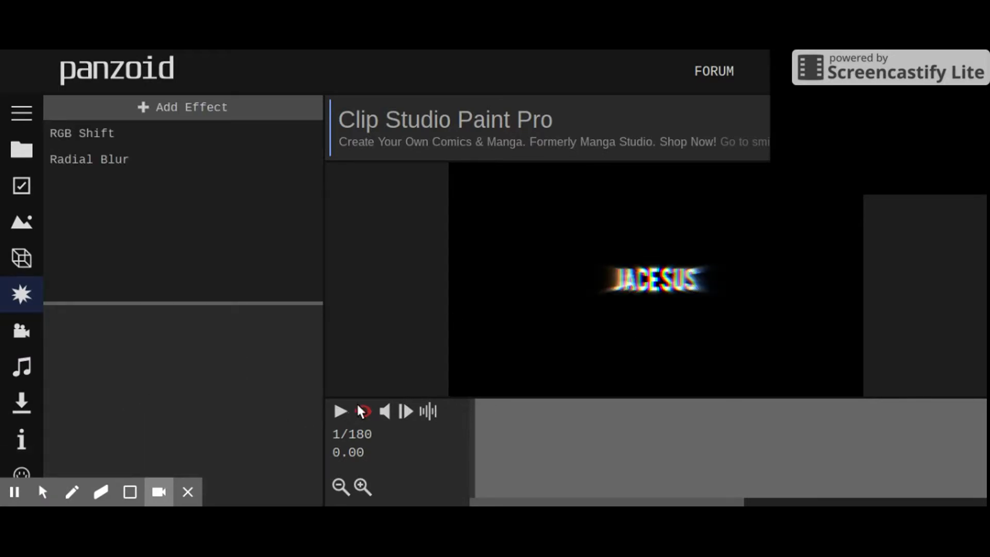
pyautogui.click(339, 411)
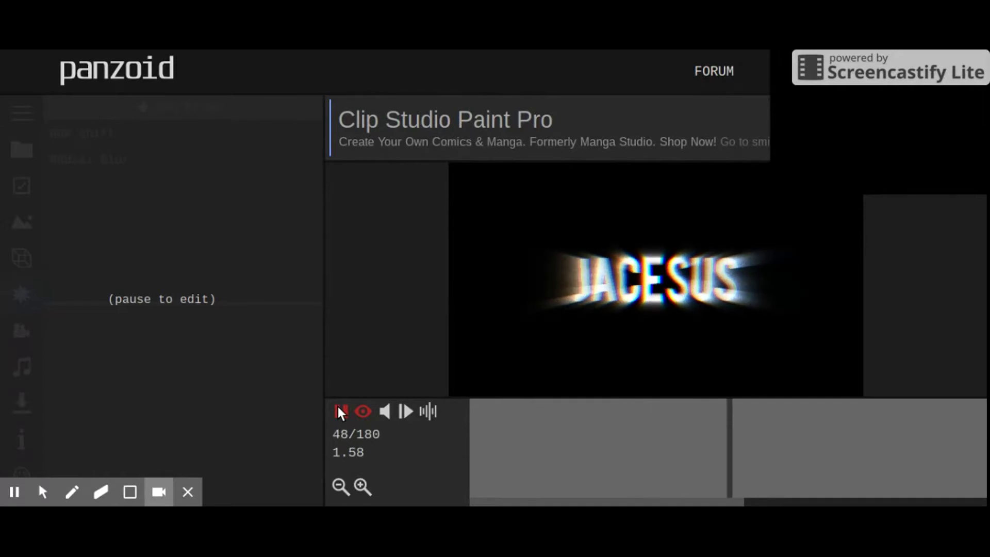
pyautogui.click(339, 411)
pyautogui.moveTo(532, 435); pyautogui.dragTo(437, 438)
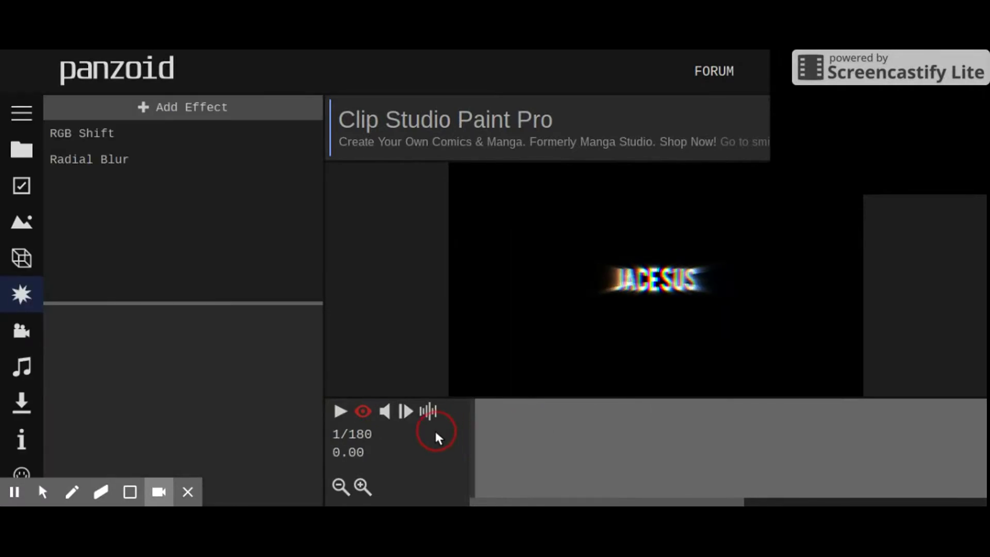
pyautogui.click(21, 258)
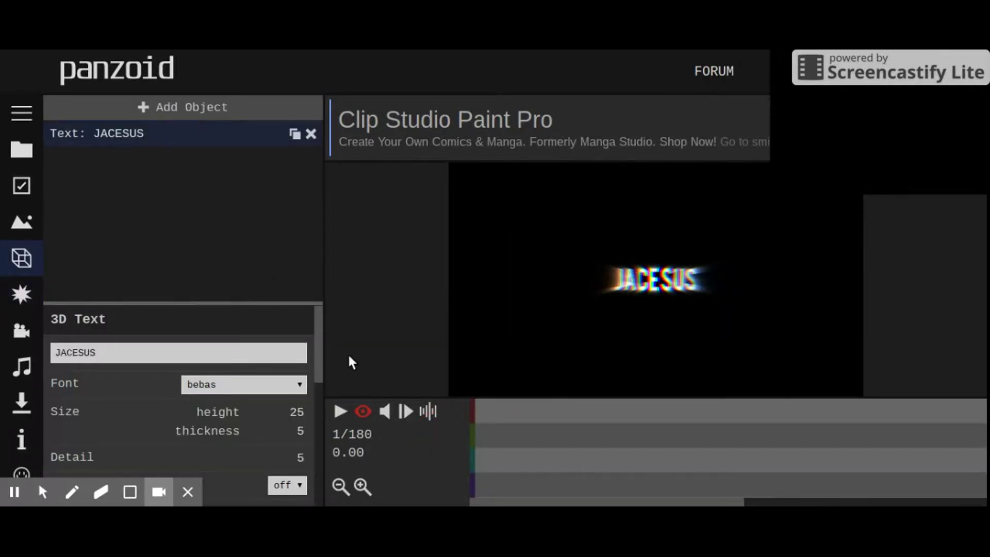
# Add a group and give it a 100° Z rotation keyframe at frame 69
pyautogui.click(192, 114)
pyautogui.click(146, 367)
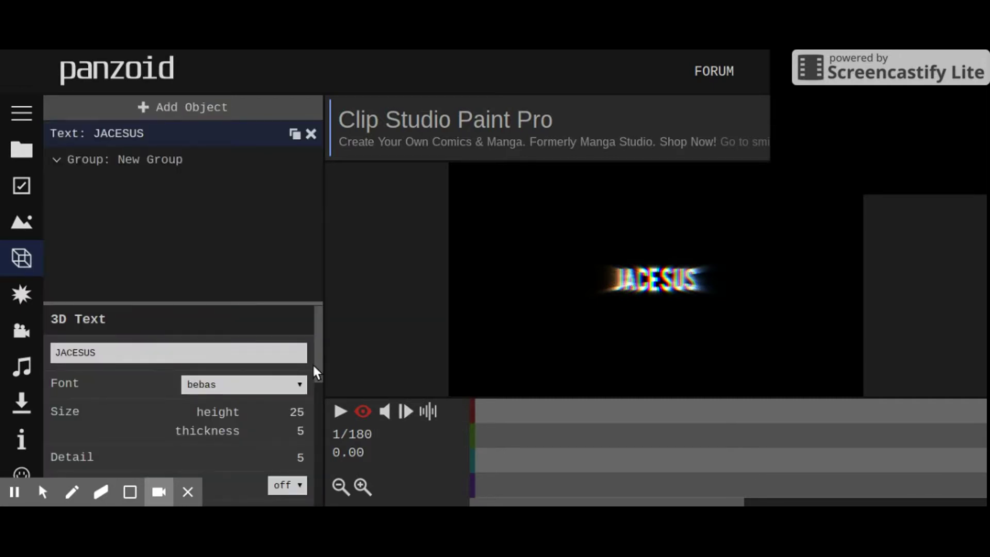
pyautogui.click(770, 453)
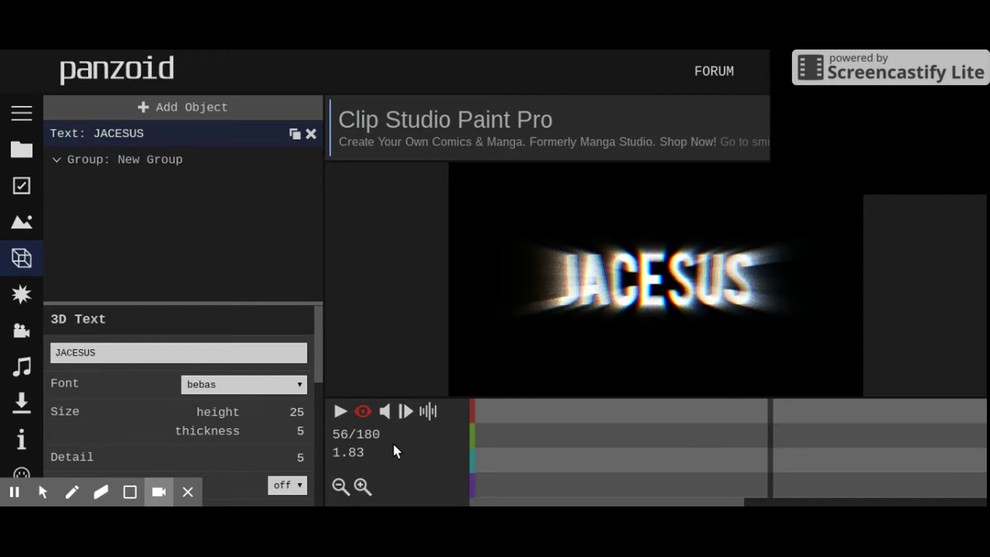
pyautogui.click(838, 438)
pyautogui.click(275, 447)
pyautogui.press('BackSpace')
pyautogui.write('100')
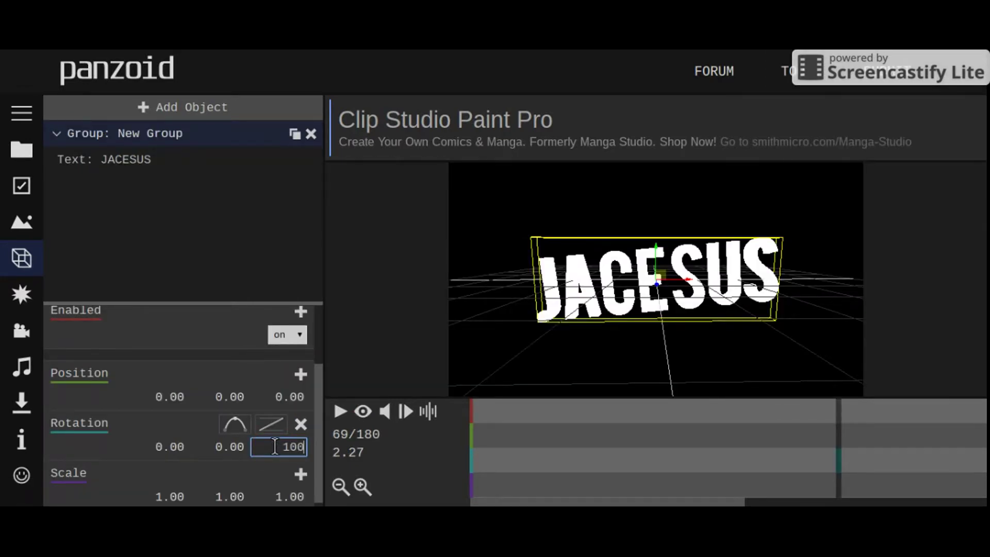
pyautogui.press('Return')
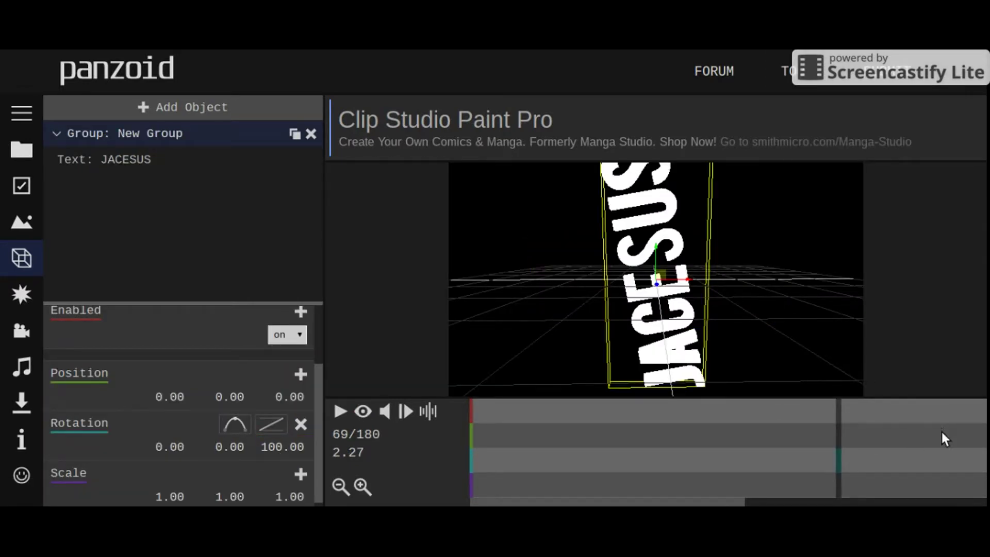
# Check the rotation at frame 96, rewind, and play the spinning intro with effects on
pyautogui.click(983, 439)
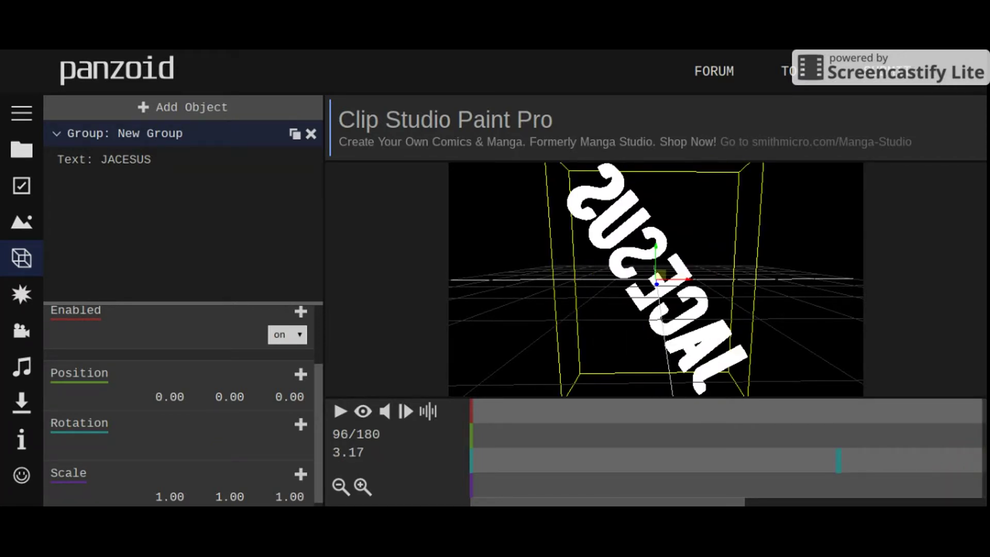
pyautogui.click(967, 500)
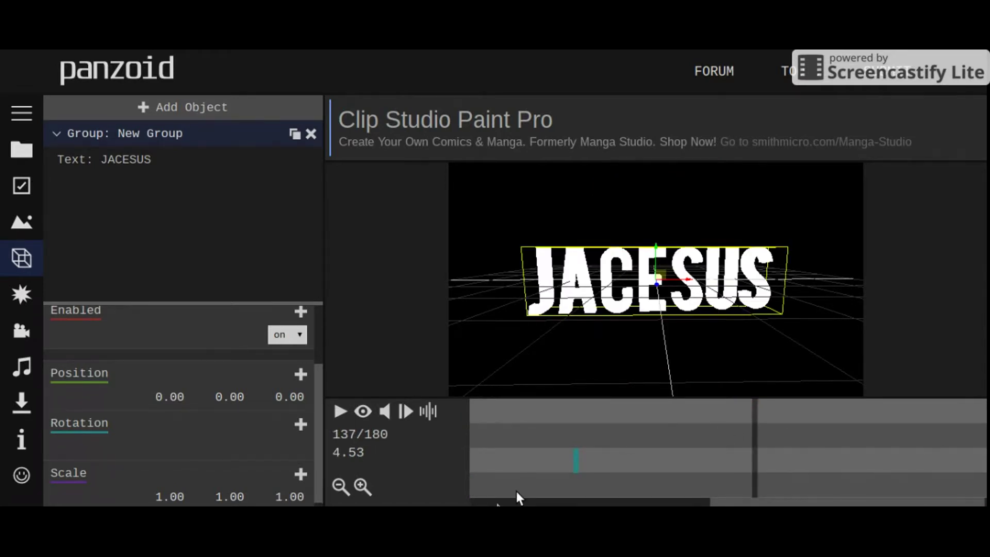
pyautogui.click(497, 499)
pyautogui.click(515, 417)
pyautogui.moveTo(515, 417); pyautogui.dragTo(450, 416)
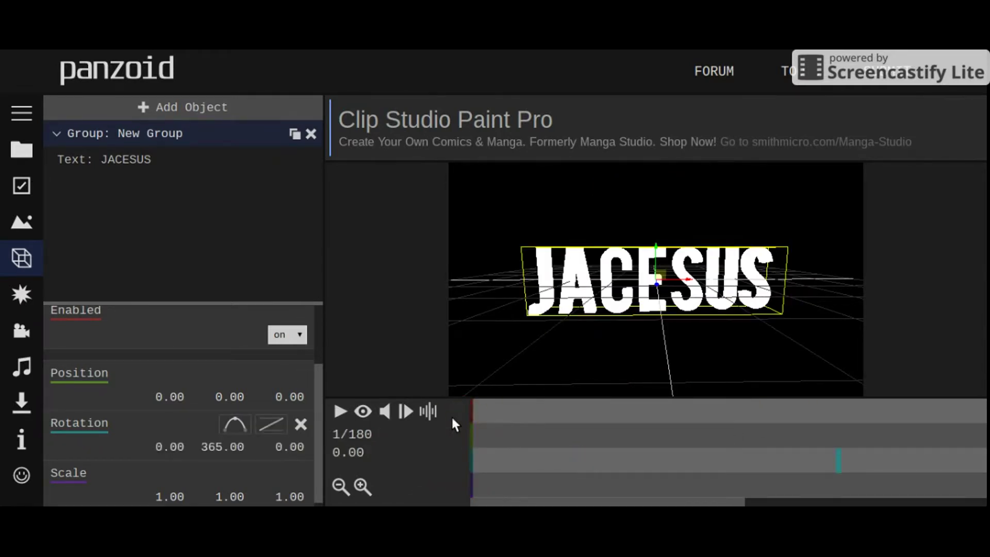
pyautogui.click(364, 408)
pyautogui.click(340, 412)
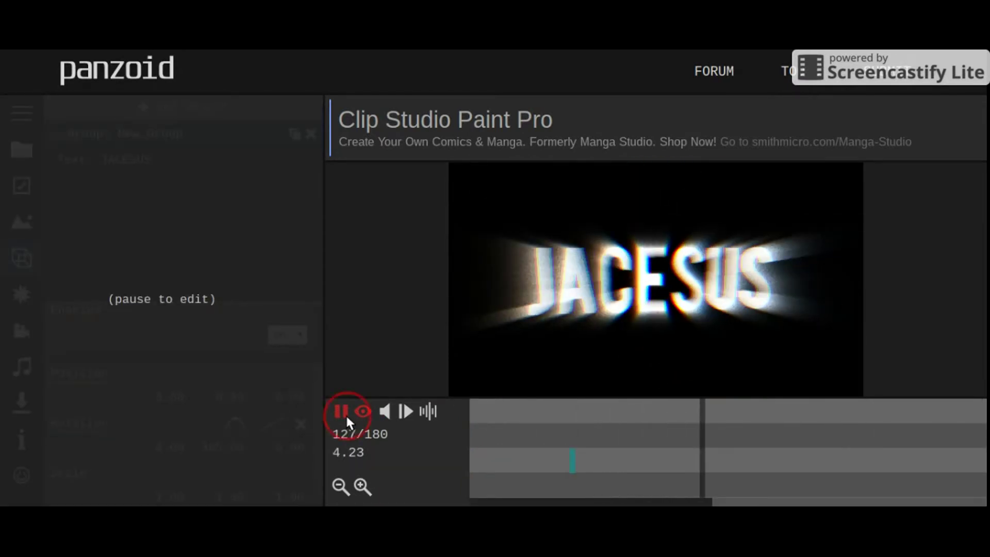
pyautogui.click(344, 413)
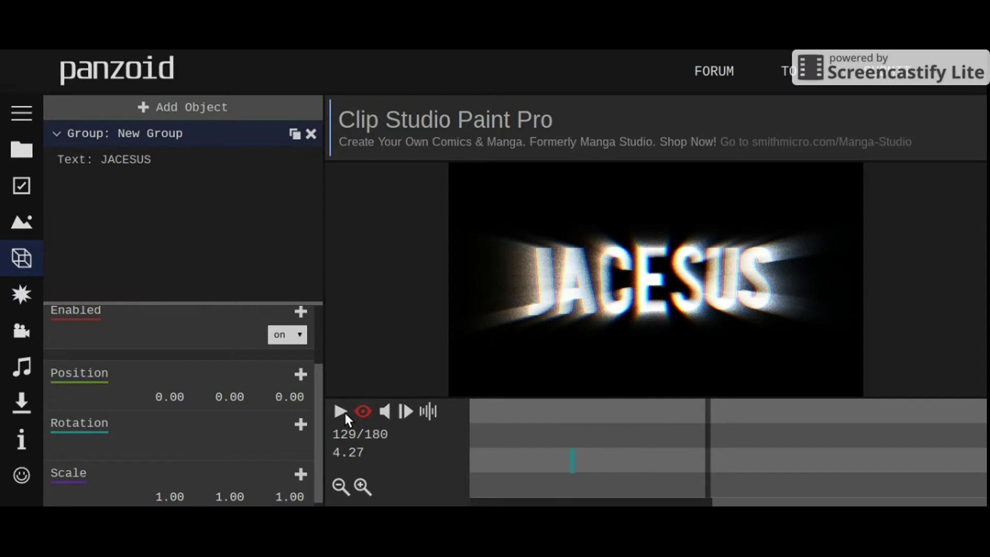
# Go through the sidebar to the Download settings and start the video render
pyautogui.click(30, 303)
pyautogui.click(29, 331)
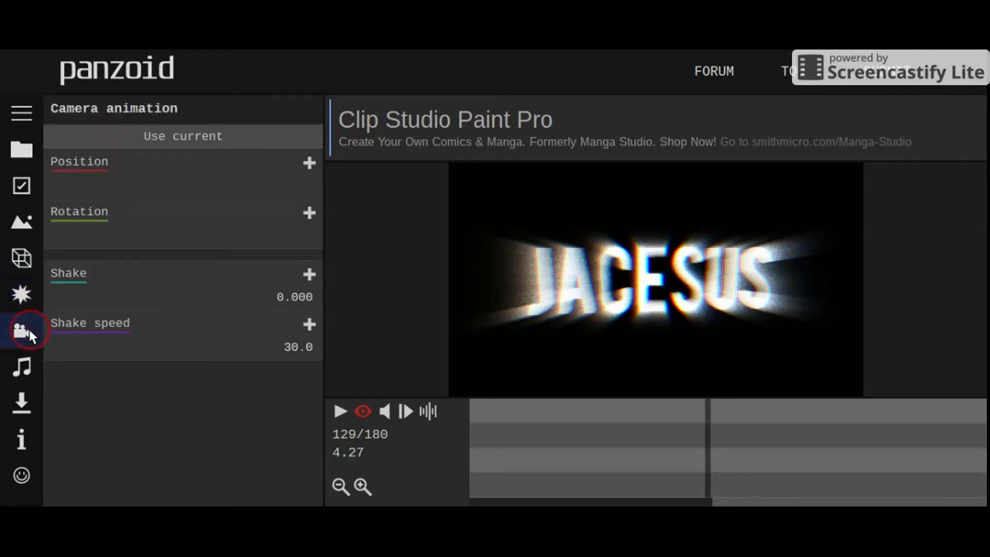
pyautogui.click(21, 367)
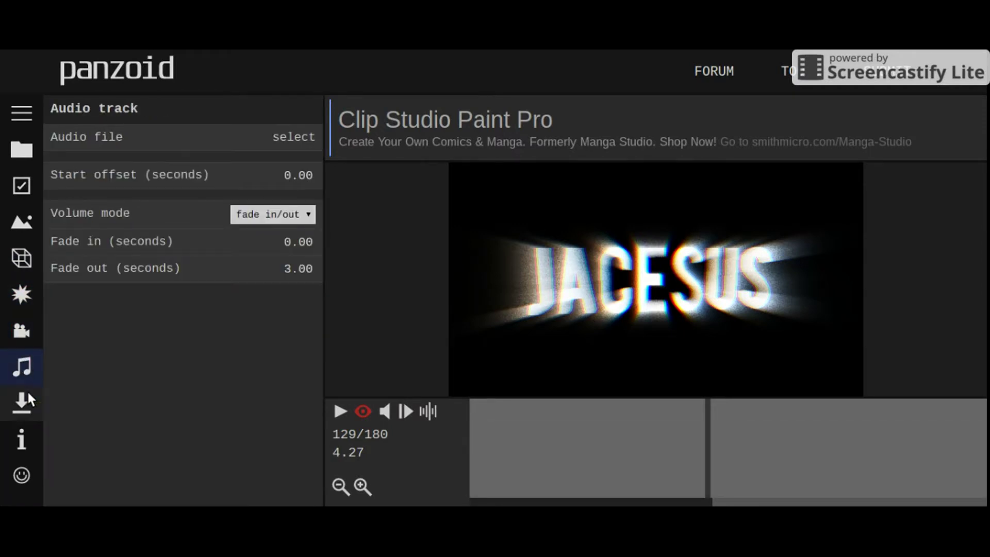
pyautogui.click(23, 401)
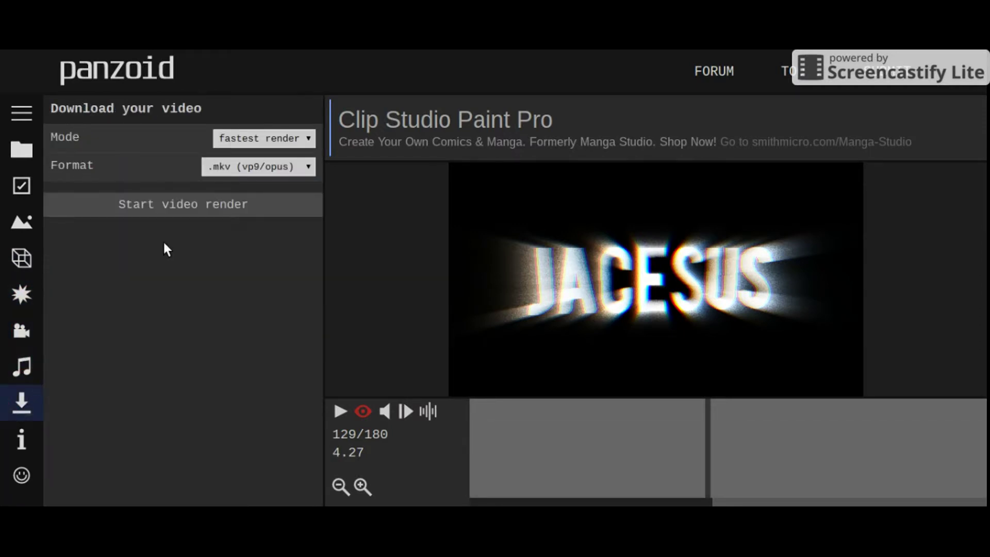
pyautogui.click(221, 207)
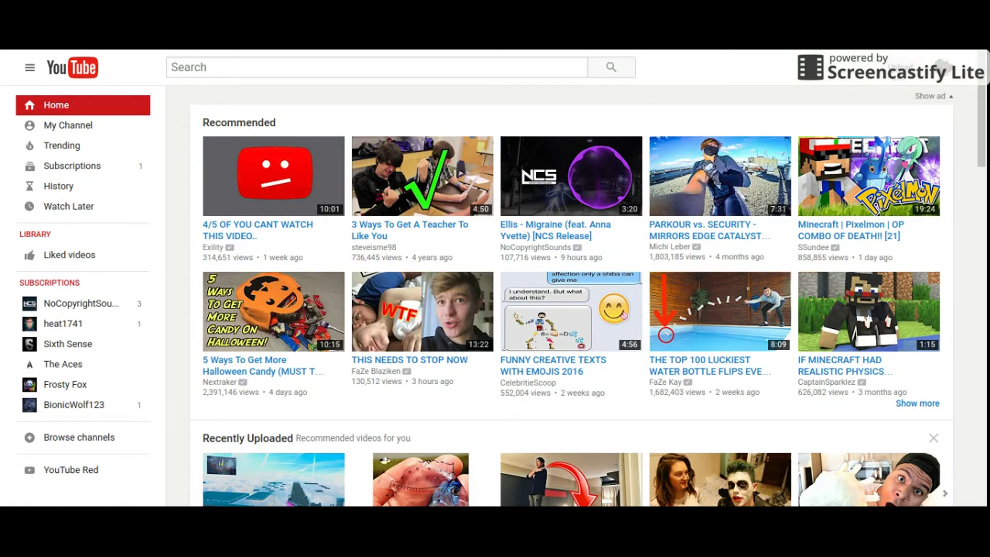
# Go to YouTube's upload page to upload the rendered intro
pyautogui.click(887, 81)
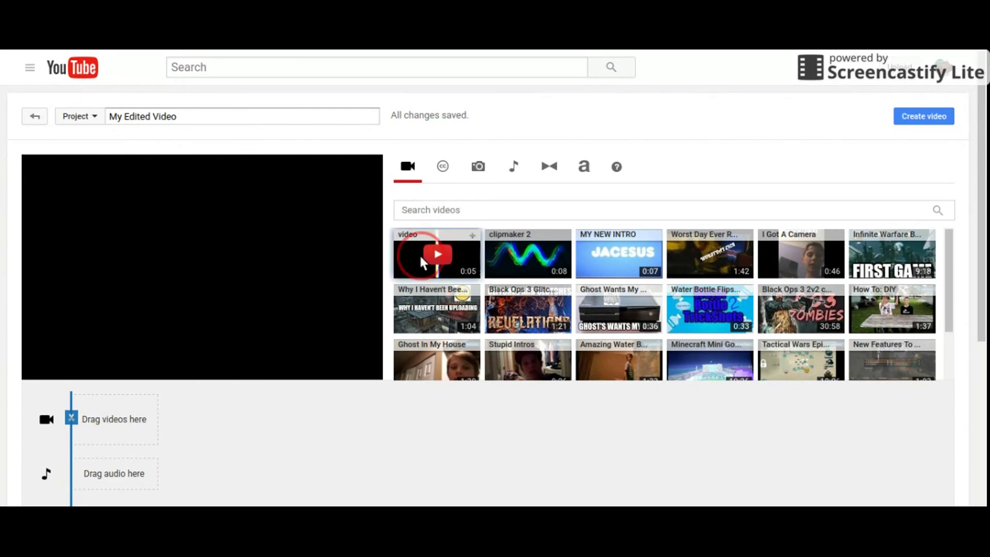
# Place the 5-second 'video' clip on the video track of the 'My Edited Video' timeline
pyautogui.moveTo(418, 261); pyautogui.dragTo(119, 419)
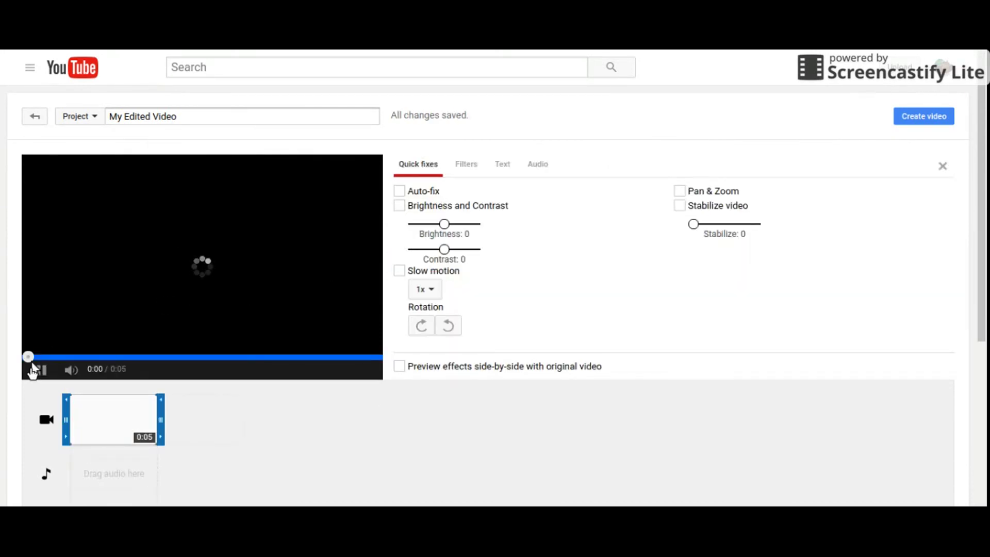